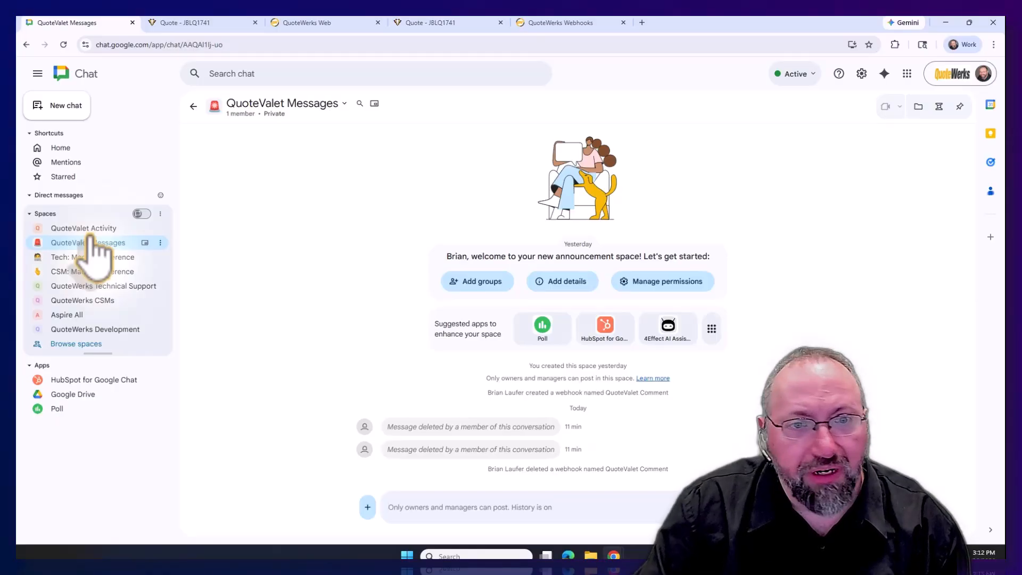
# - Open the apps and integrations settings of the QuoteValet Messages space
pyautogui.click(92, 243)
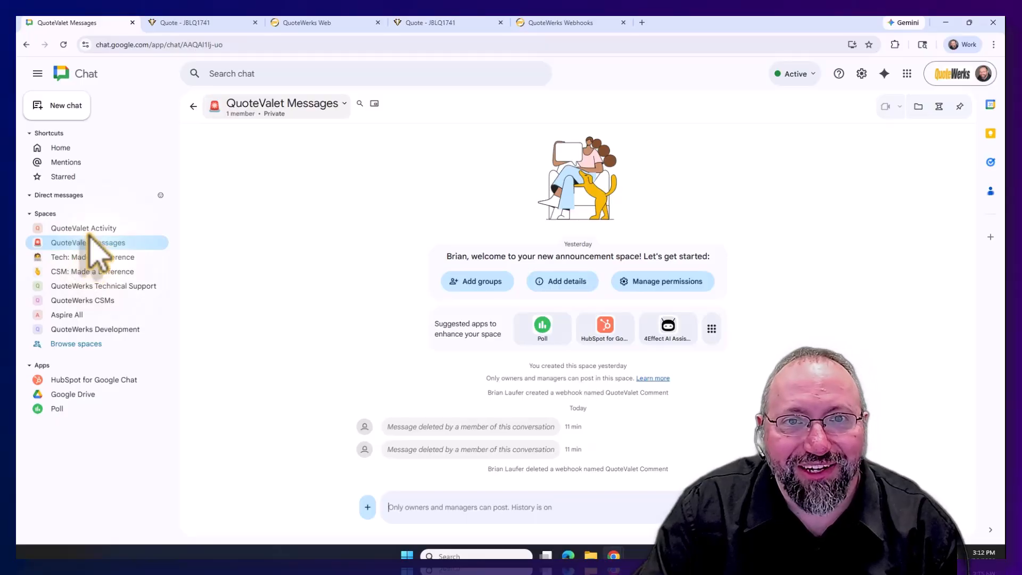
pyautogui.click(345, 104)
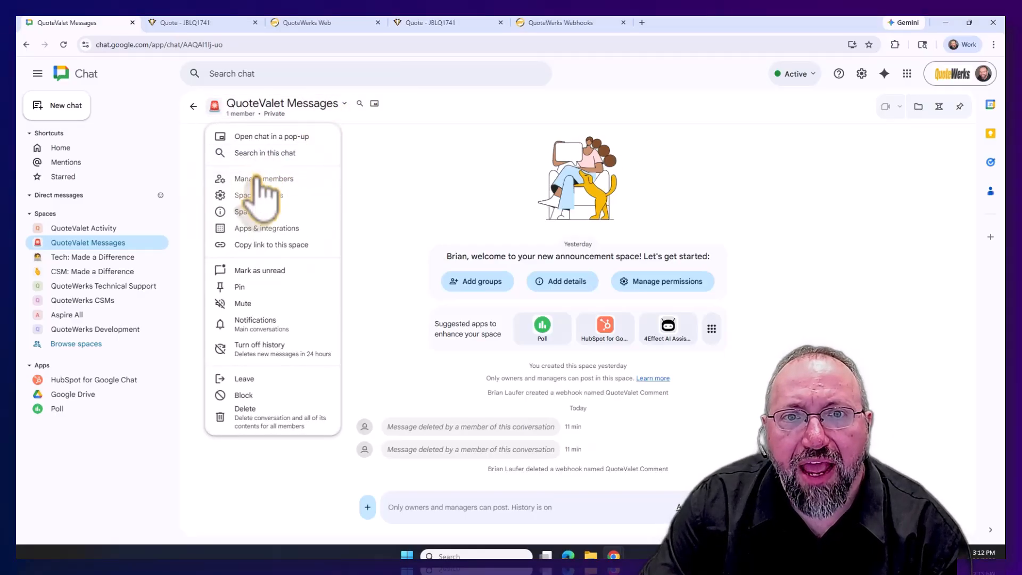
pyautogui.click(284, 228)
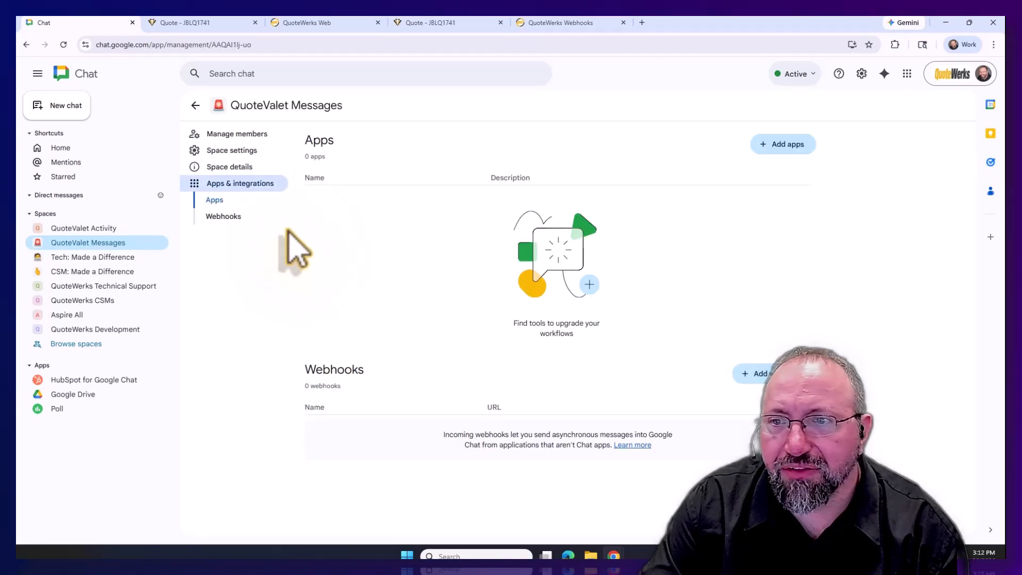
# - Add an incoming webhook named "QuoteValet Comment" to the space and copy its URL
pyautogui.click(742, 373)
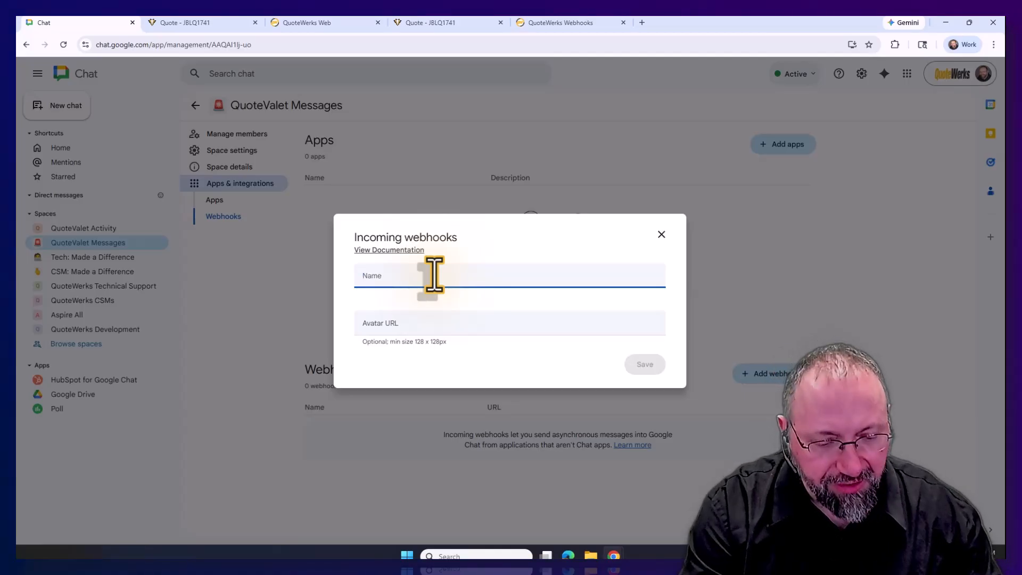
pyautogui.write('QuoteValet')
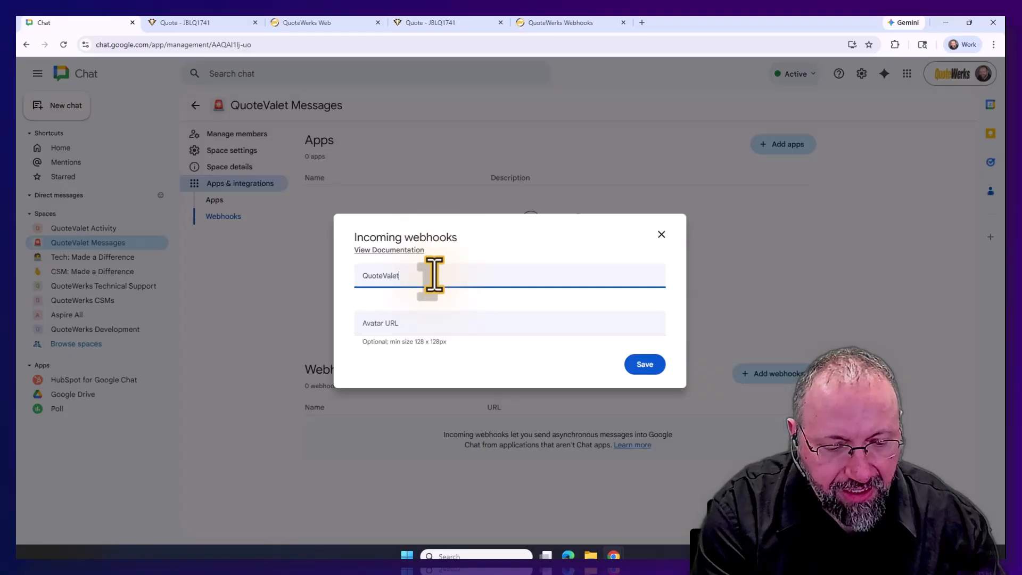
pyautogui.write(' Commen')
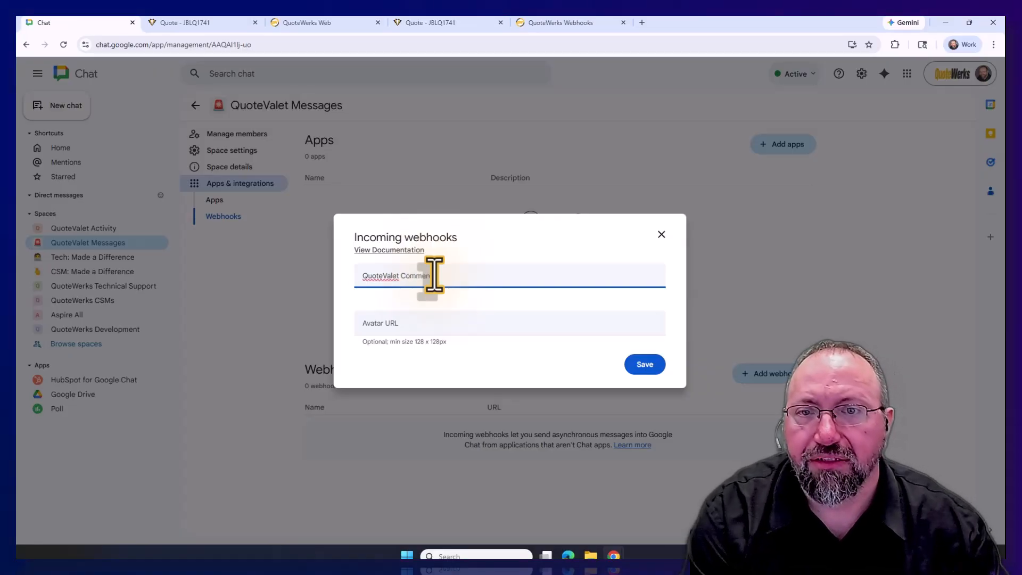
pyautogui.write('t')
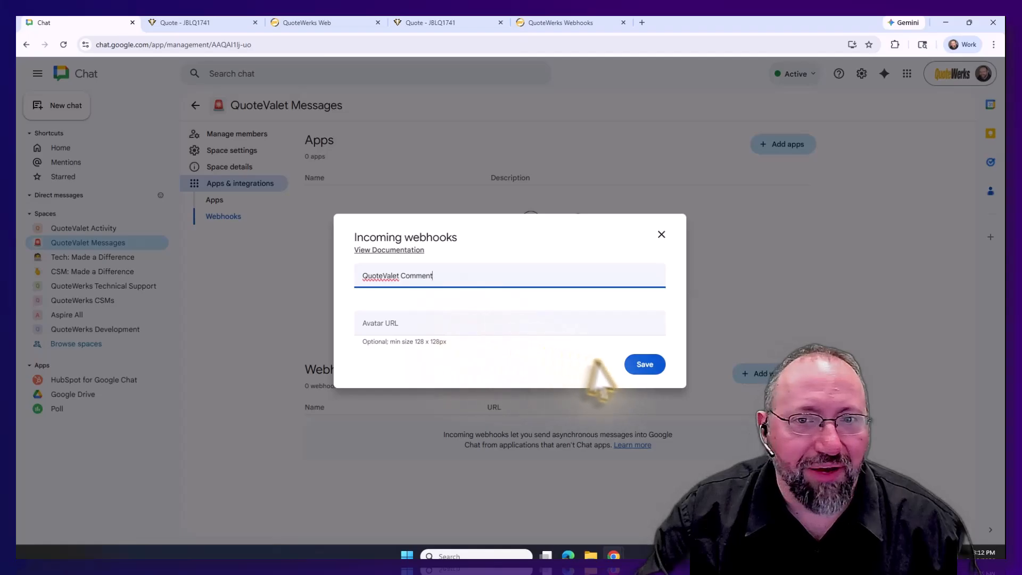
pyautogui.click(637, 369)
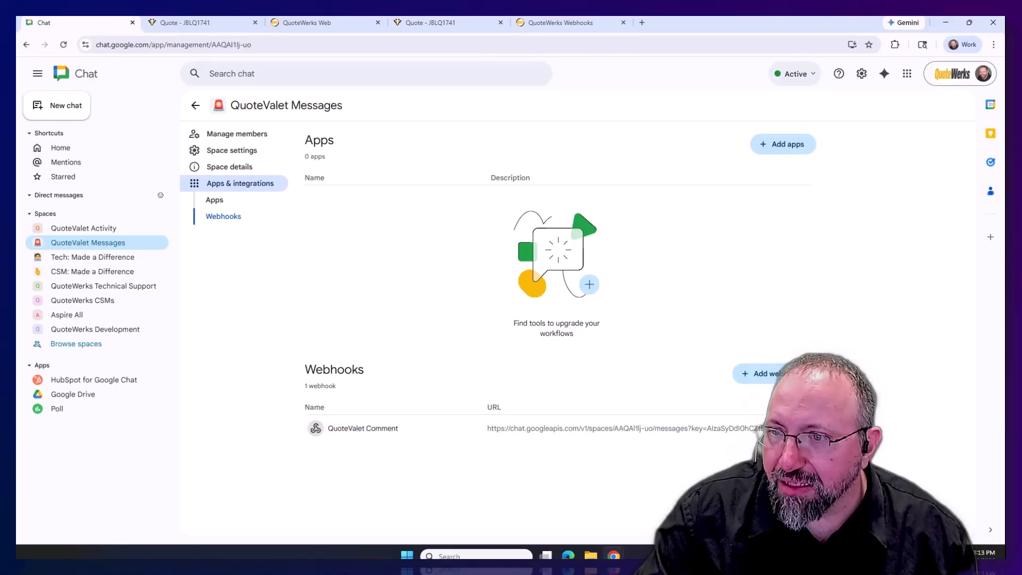
pyautogui.click(781, 428)
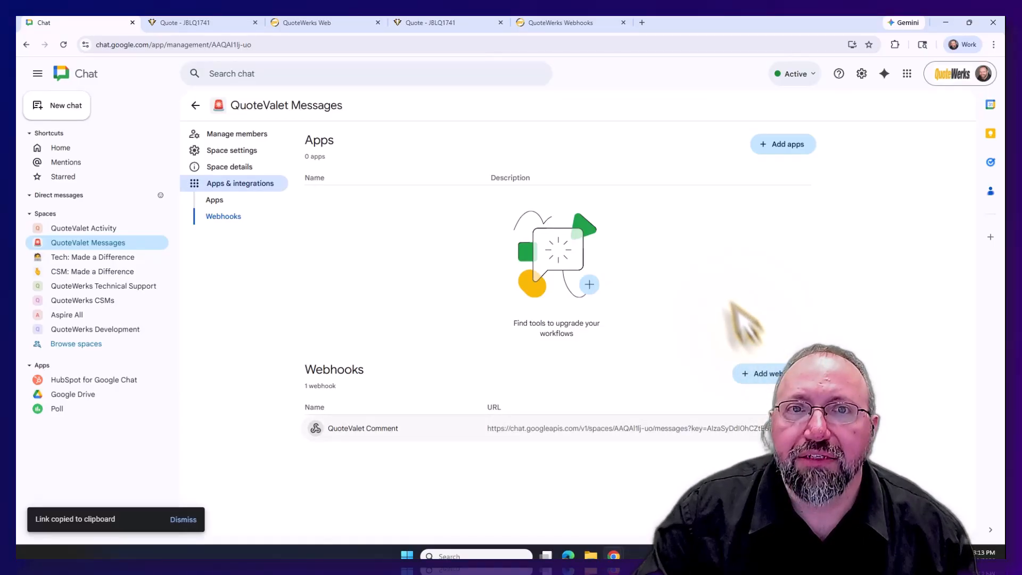
# - Switch to QuoteWerks Webhooks and start a new webhook named "Google Chat - Comment"
pyautogui.click(551, 28)
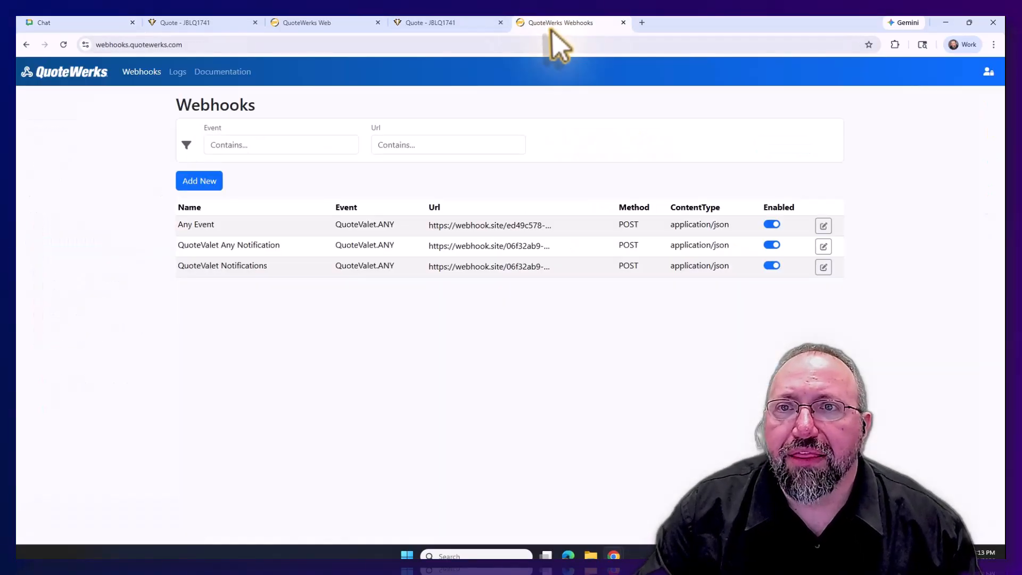
pyautogui.click(207, 182)
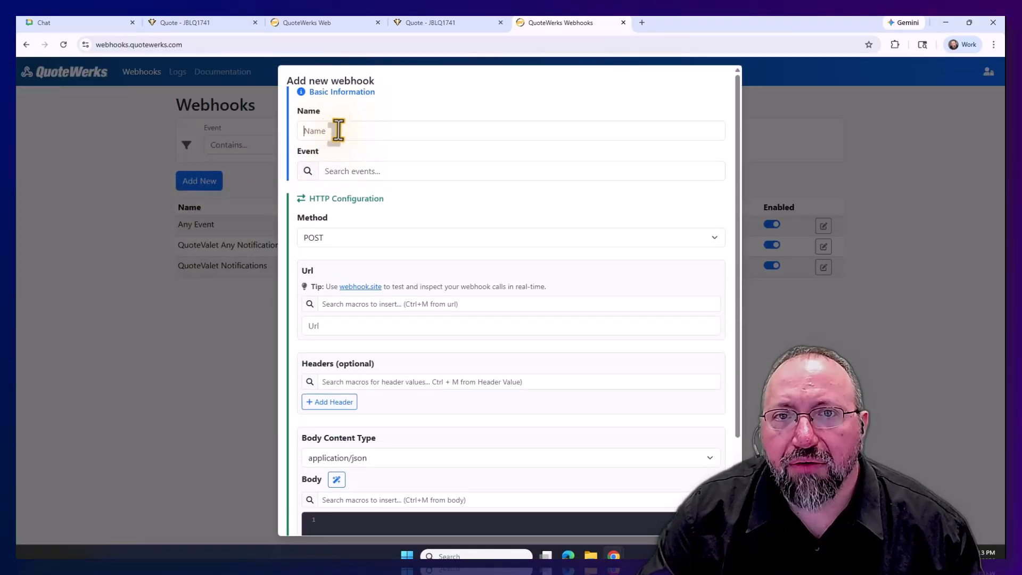
pyautogui.click(322, 132)
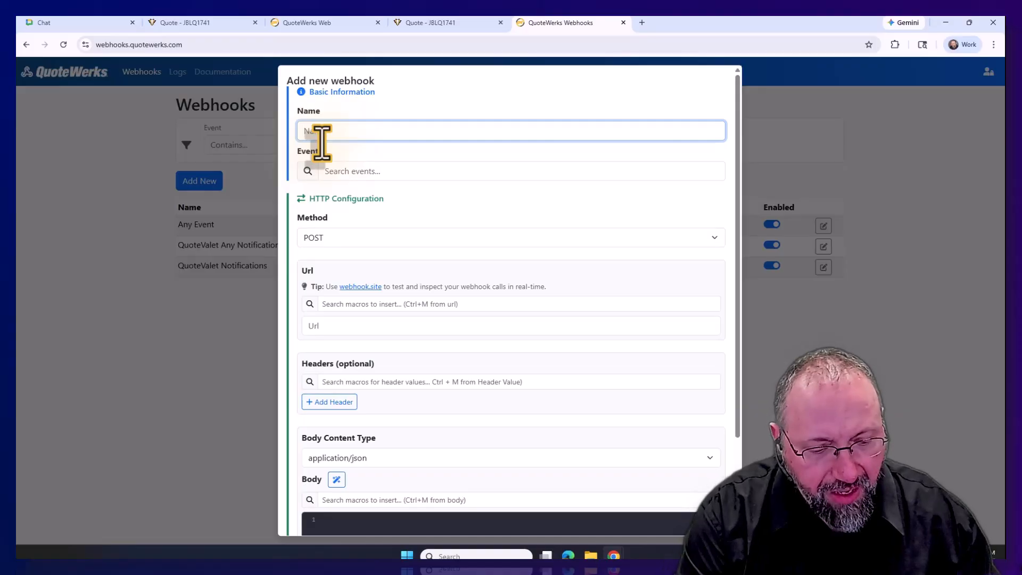
pyautogui.write('G')
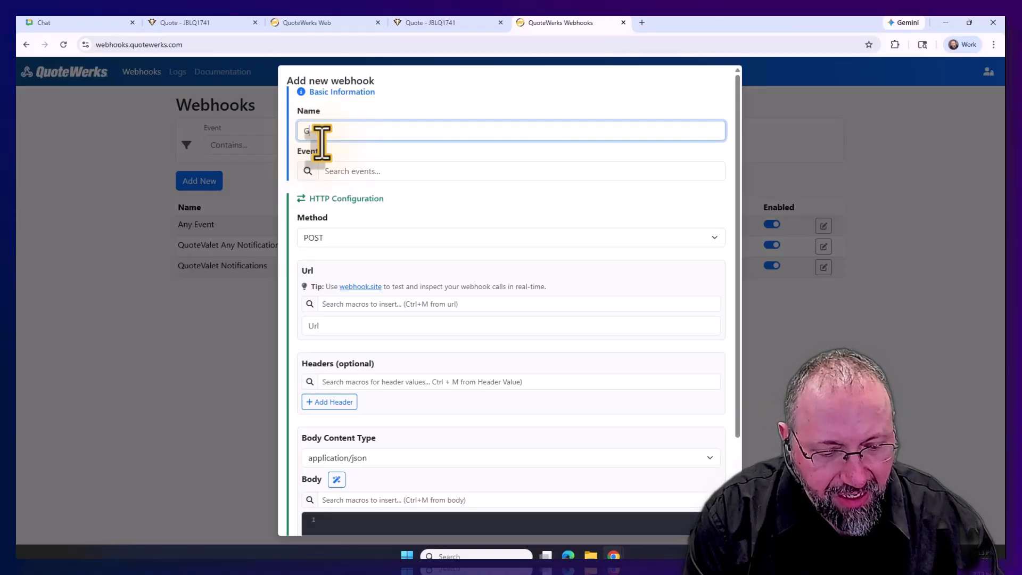
pyautogui.write('oogle Chgat -')
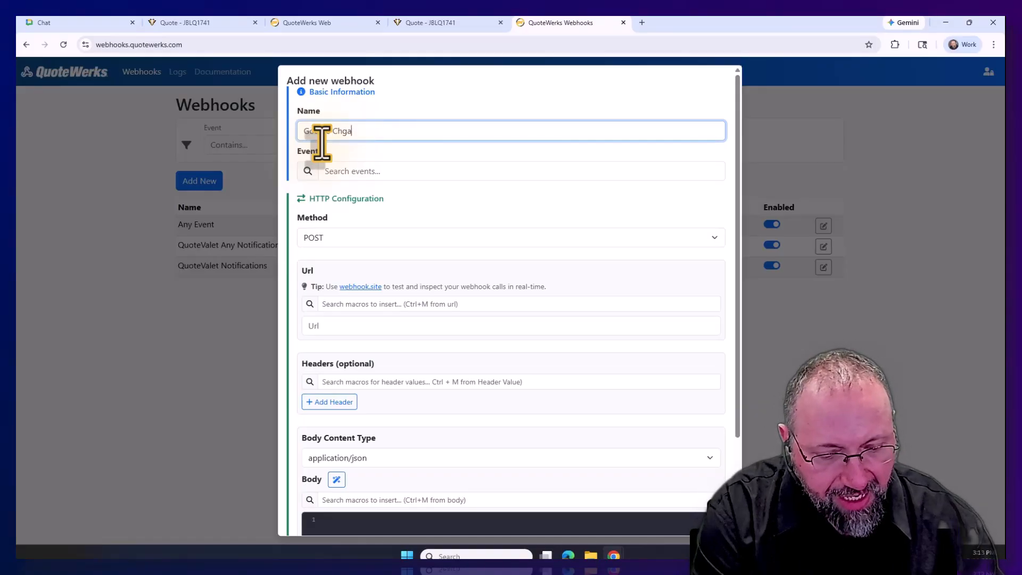
pyautogui.press('BackSpace')
pyautogui.press('BackSpace')
pyautogui.press('BackSpace')
pyautogui.press('BackSpace')
pyautogui.press('BackSpace')
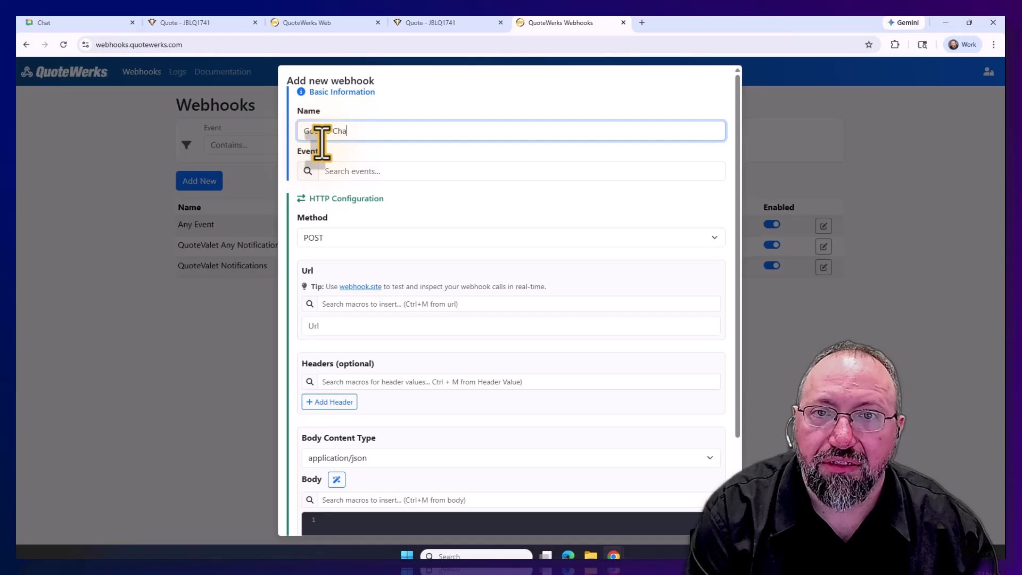
pyautogui.write('- Comment')
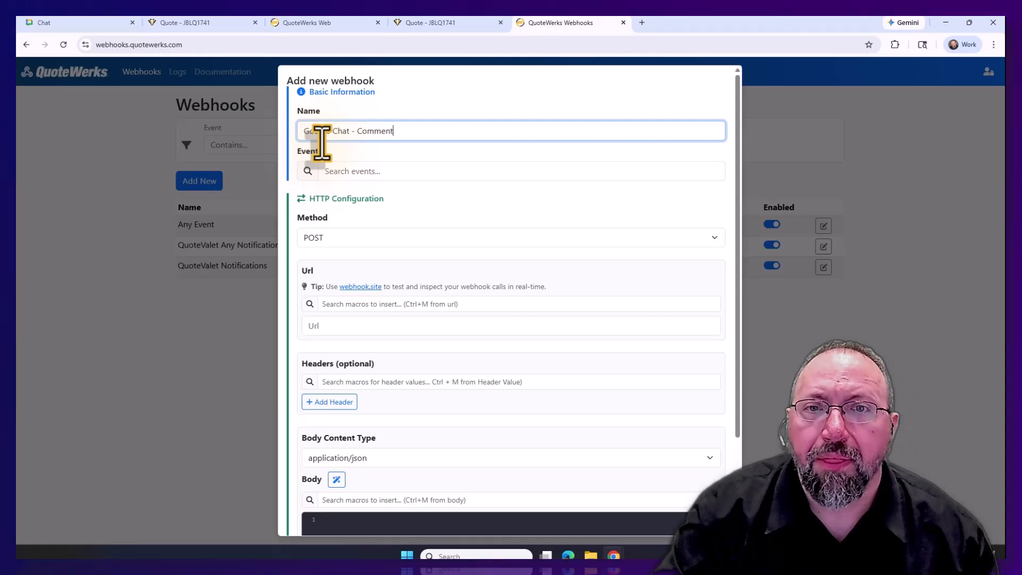
# - Set the webhook's event to QuoteValet.QuestionPostedByCustomer and paste the copied Google Chat webhook URL containing its key and token
pyautogui.click(349, 169)
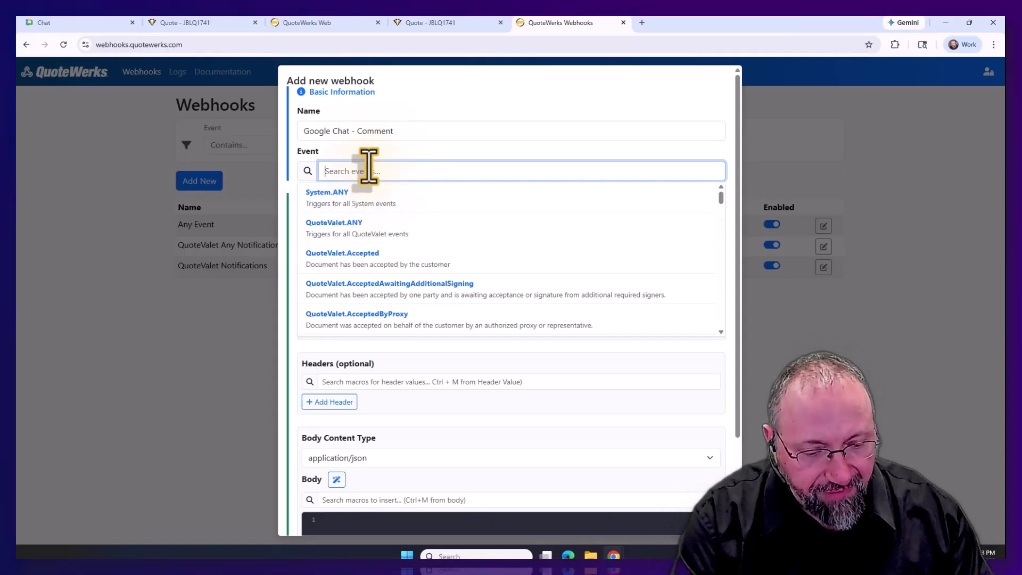
pyautogui.write('commen')
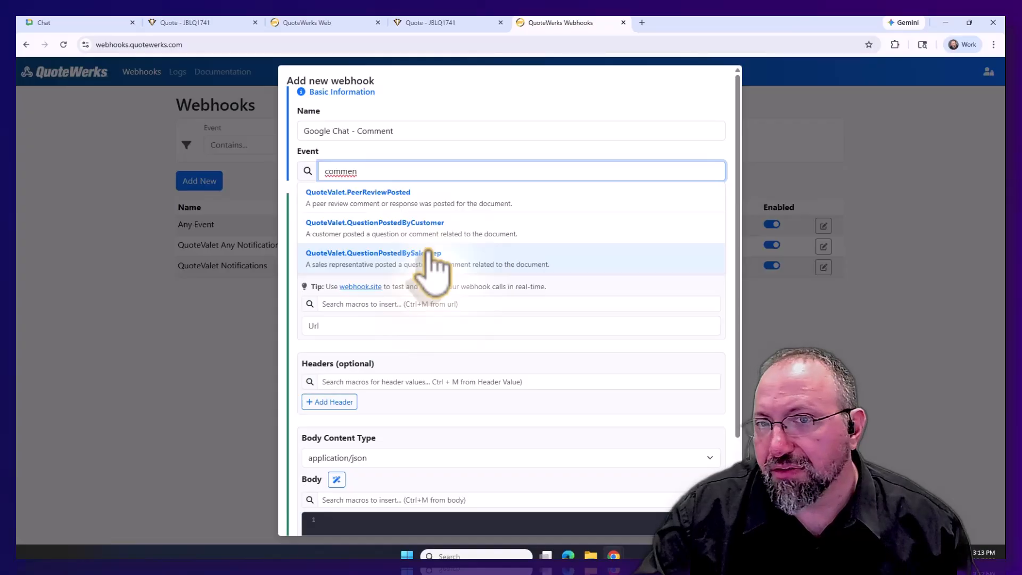
pyautogui.click(400, 234)
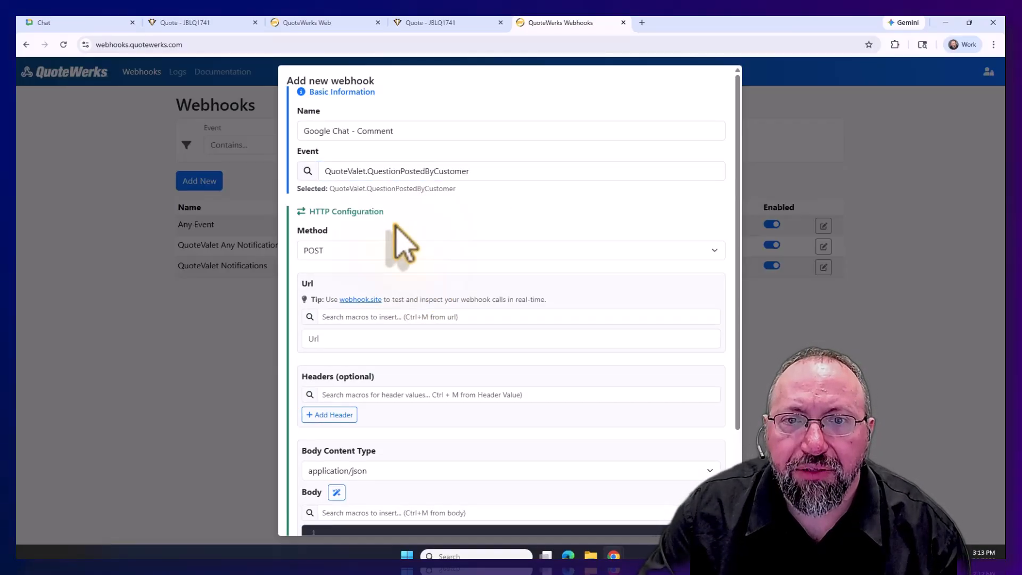
pyautogui.click(336, 340)
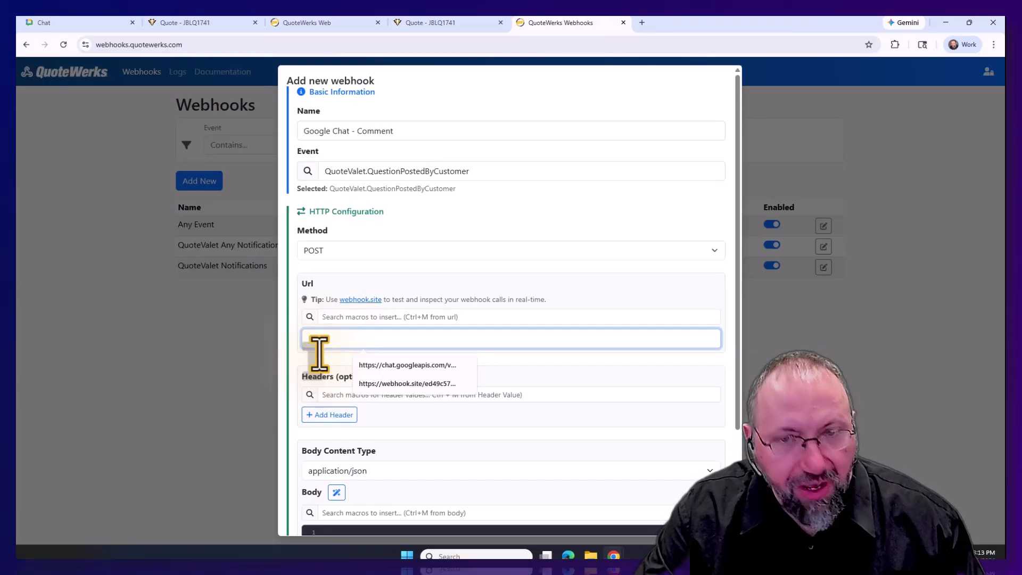
pyautogui.hotkey('ctrl', 'v')
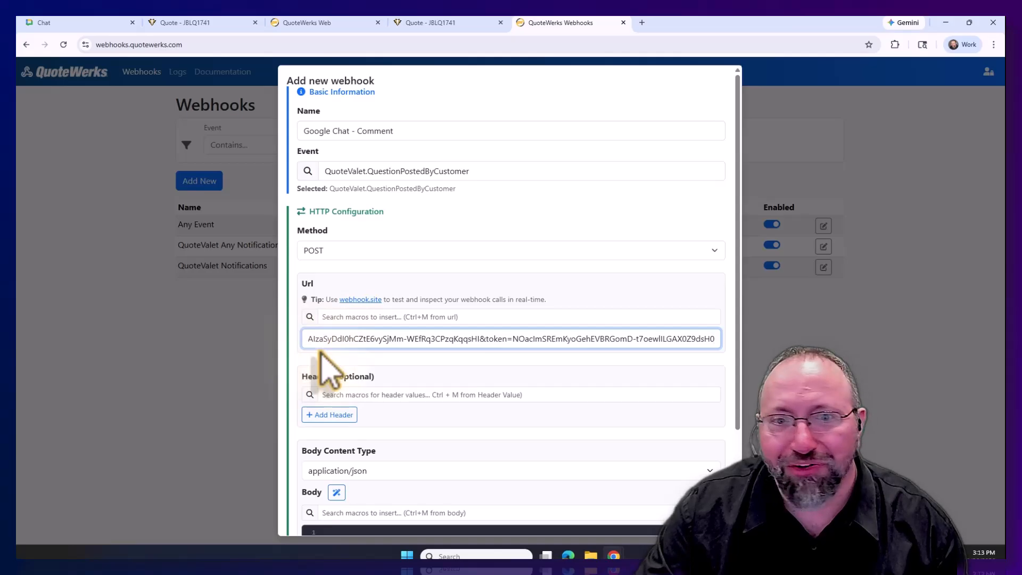
# - Fill the webhook's body with the default JSON template for the selected event
pyautogui.scroll(-2, 321, 352)
pyautogui.scroll(-1, 321, 353)
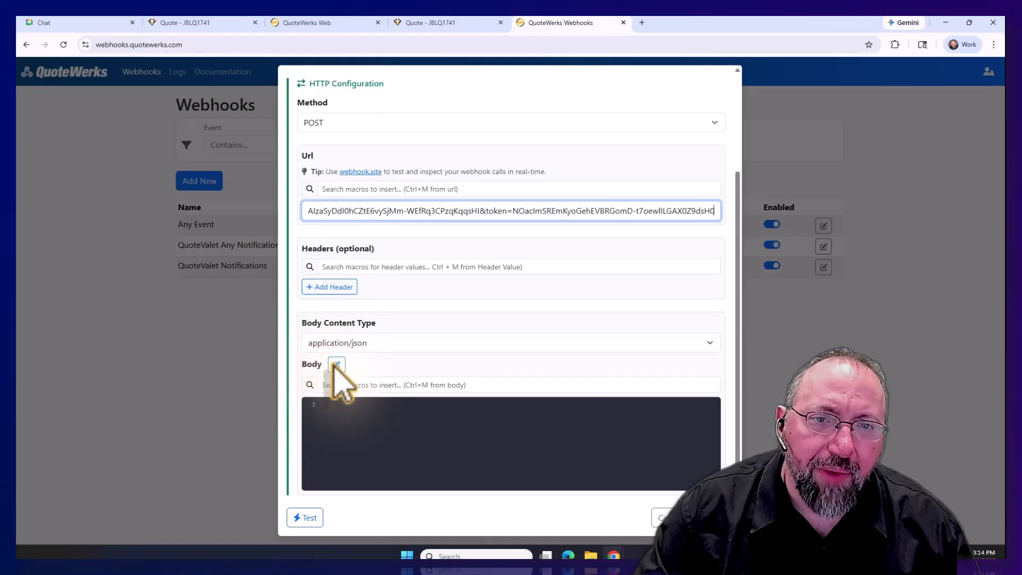
pyautogui.click(337, 365)
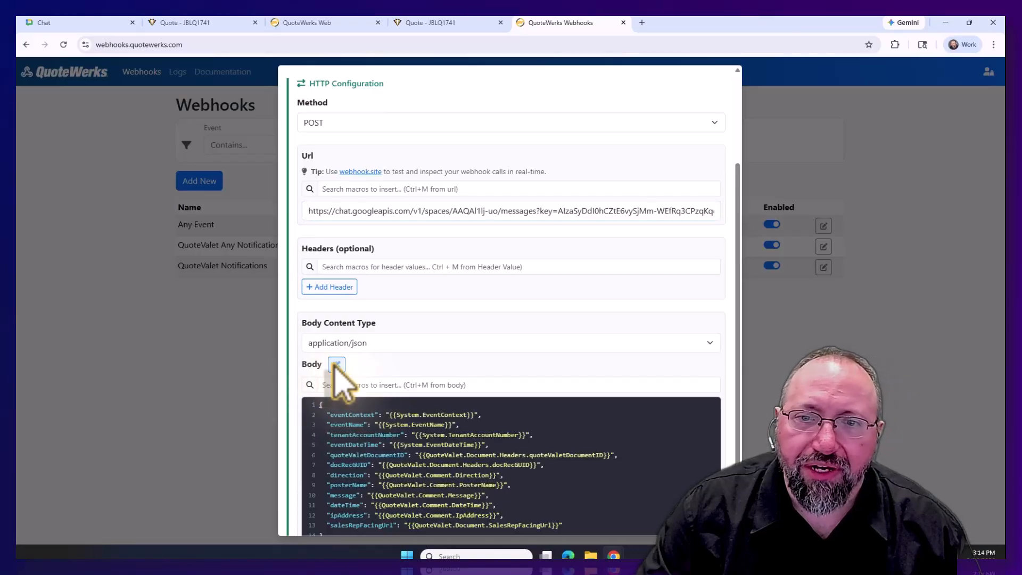
pyautogui.scroll(-1, 333, 366)
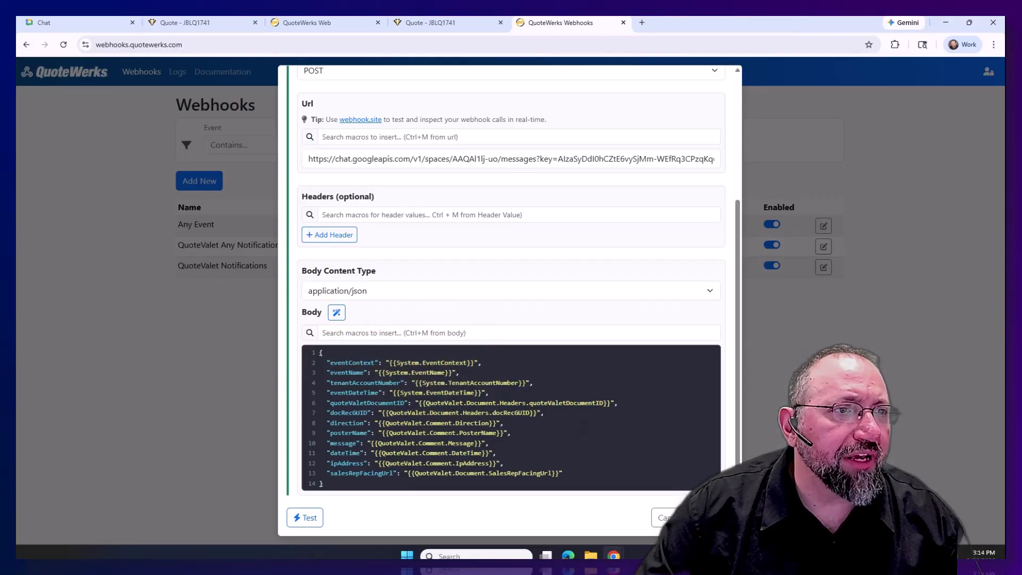
# - Replace the body with JSON using docNo, PosterName and Message macros as "text" and docRecGUID as "threadKey", and save the webhook
pyautogui.click(366, 379)
pyautogui.hotkey('ctrl', 'a')
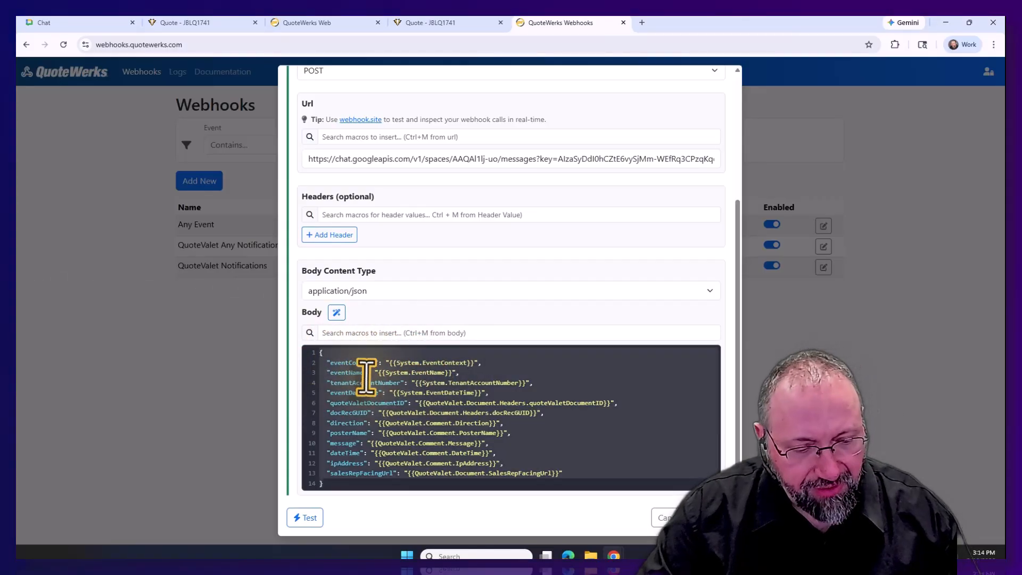
pyautogui.write('{   "text": " [{{QuoteValet.Document.Headers.docNo}}] {{QuoteValet.Comment.PosterName}}: {{QuoteValet.Comment.Message}}",   "thread": { "threadKey": "{{QuoteValet.Document.Headers.docRecGUID}}" } }')
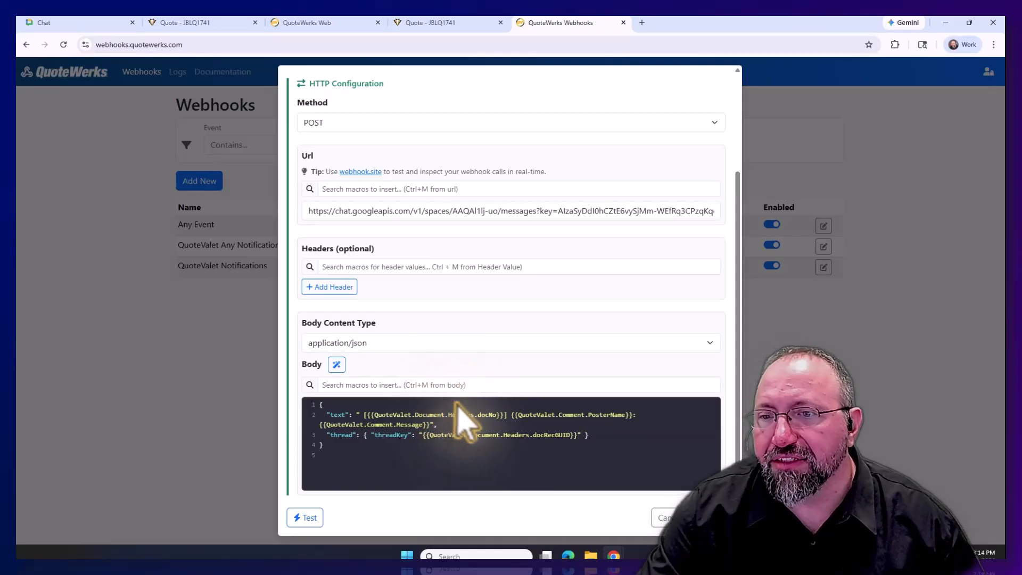
pyautogui.click(714, 517)
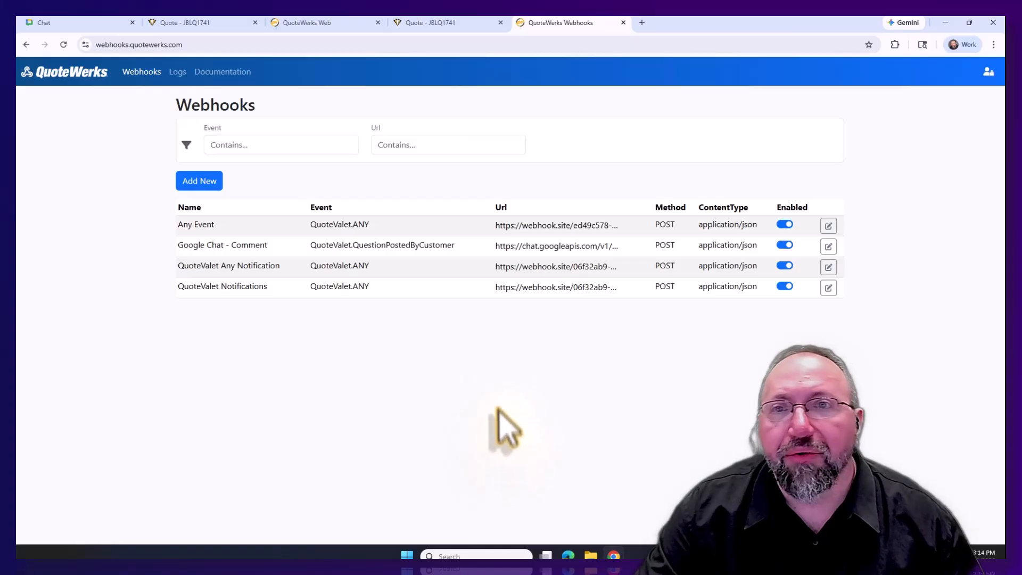
# - Switch to the customer's QuoteValet page for quote JBLQ1741 and submit the question "First Message from Google Chat"
pyautogui.click(432, 22)
pyautogui.click(378, 360)
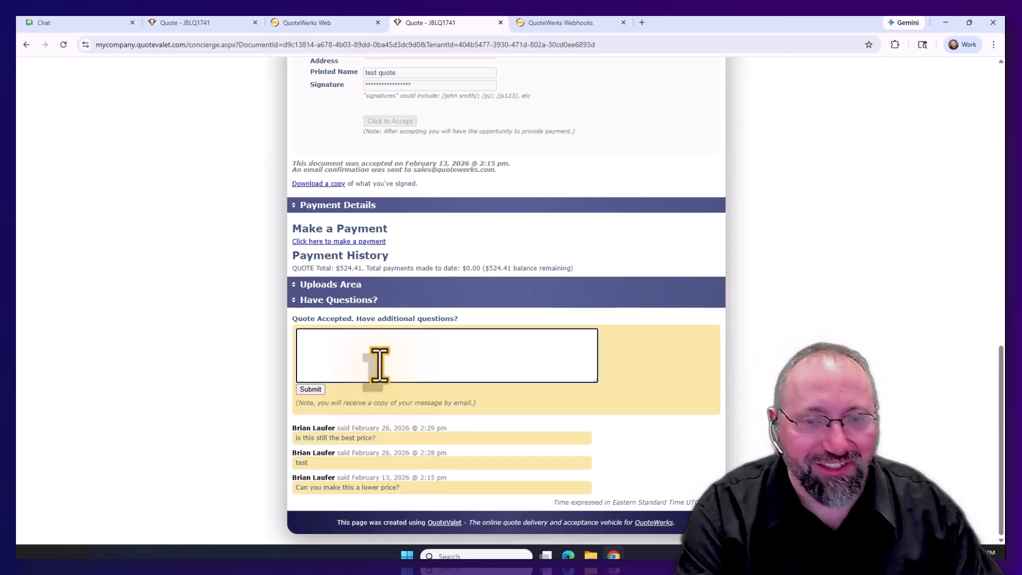
pyautogui.write('Firs')
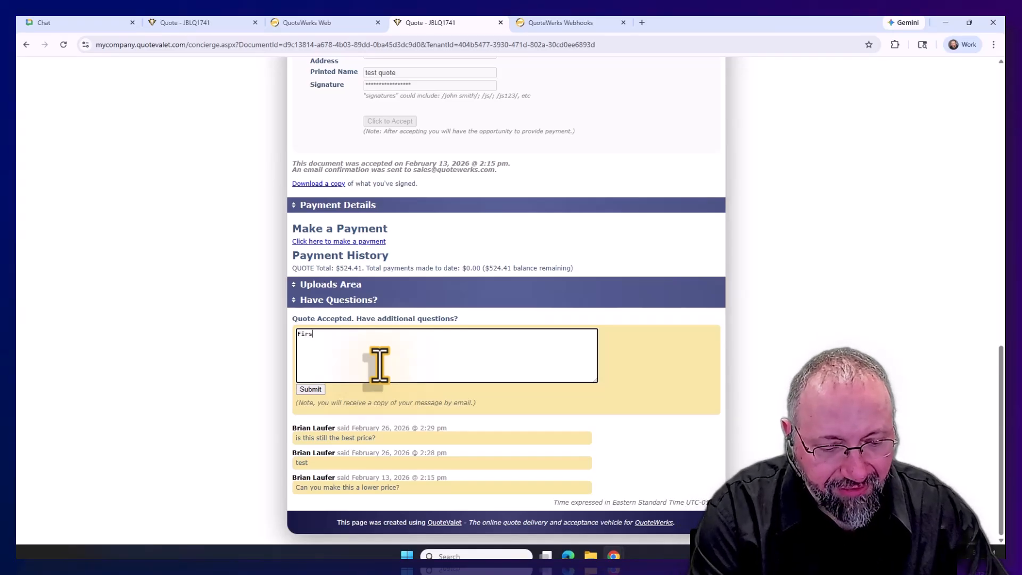
pyautogui.write('t Message from ')
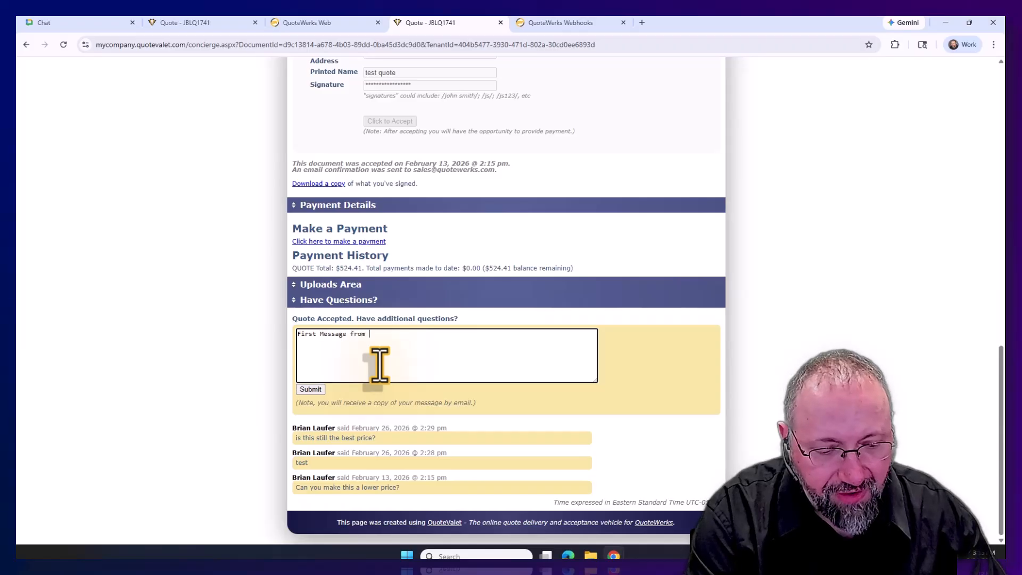
pyautogui.write('Google ')
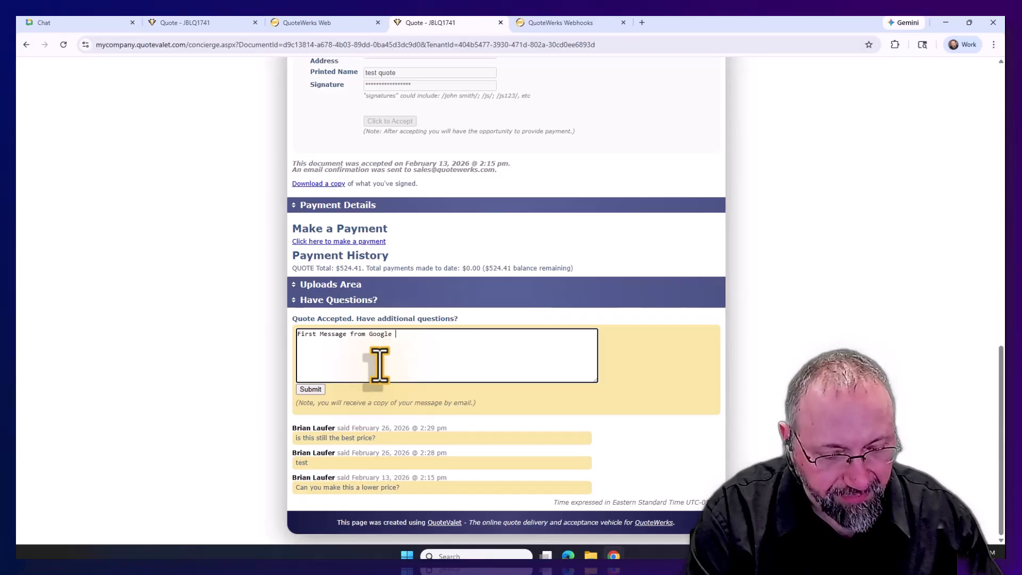
pyautogui.write('VChat')
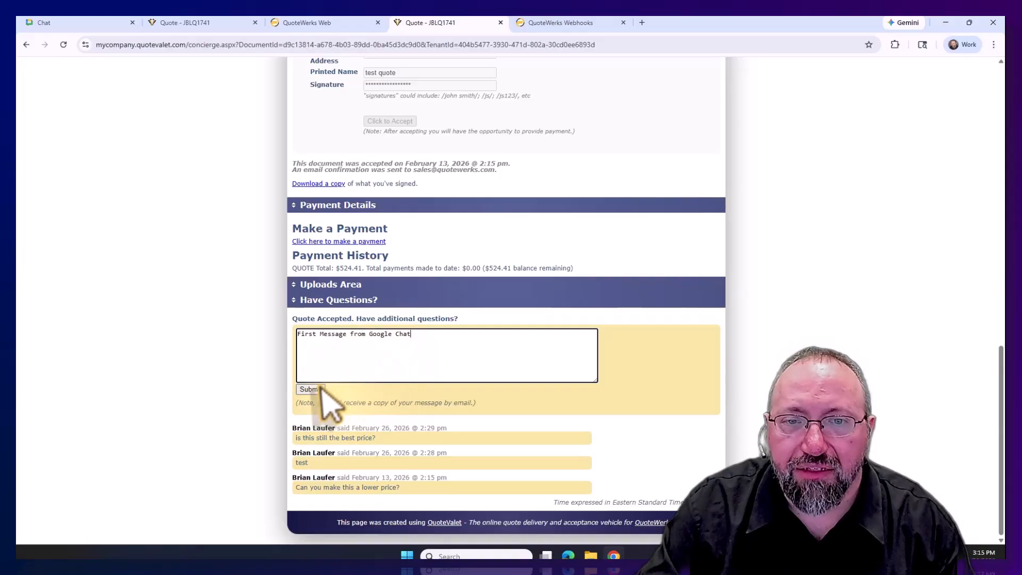
pyautogui.click(314, 389)
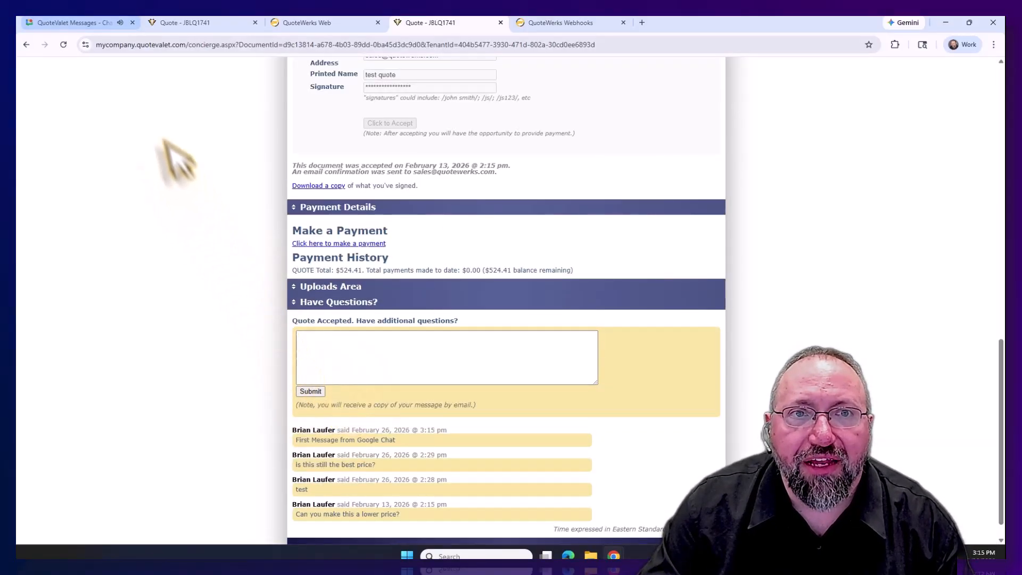
# - Return to Google Chat and check the QuoteValet Messages space for the posted comment
pyautogui.click(80, 23)
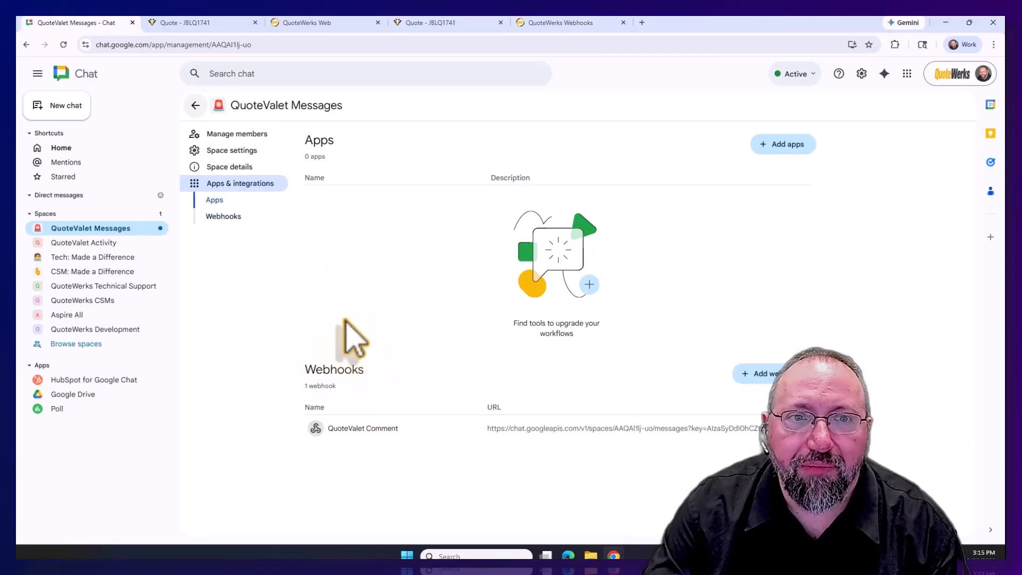
pyautogui.click(196, 105)
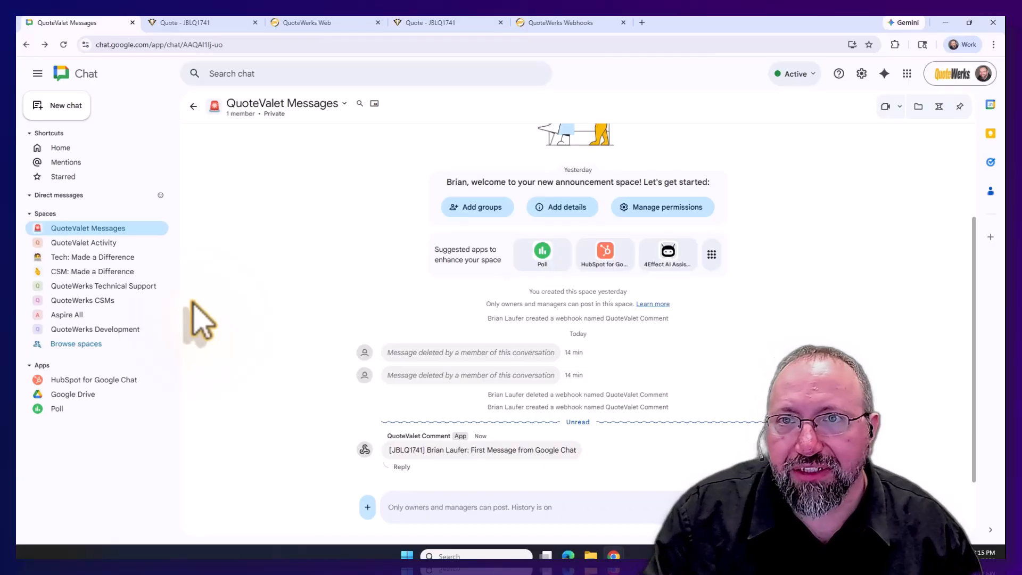
# - Switch to QuoteWerks Webhooks and replace the Google Chat - Comment webhook's body with the copied JSON containing the simple text and Advanced cardsV2 payloads
pyautogui.click(562, 40)
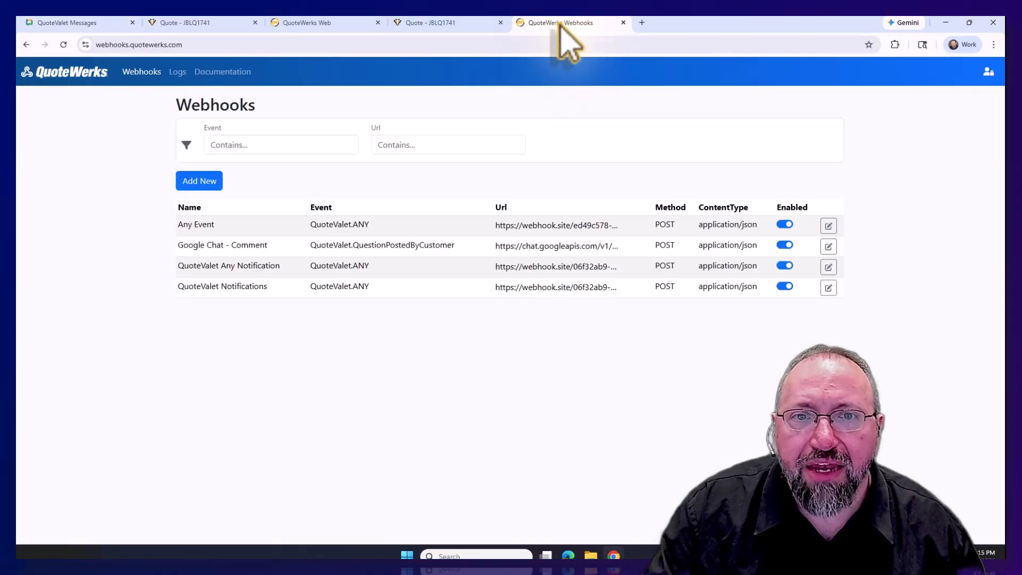
pyautogui.click(828, 246)
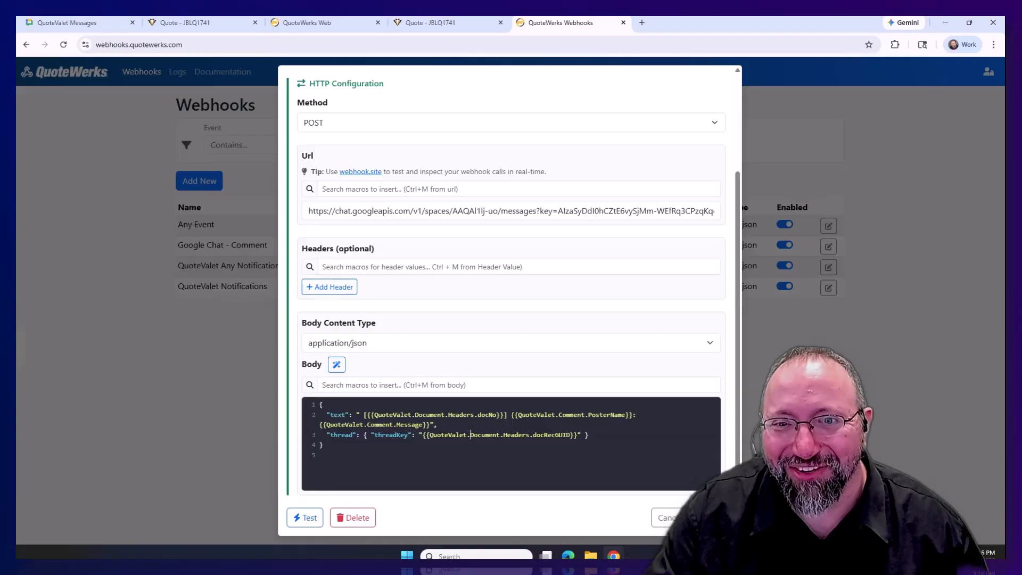
pyautogui.click(359, 445)
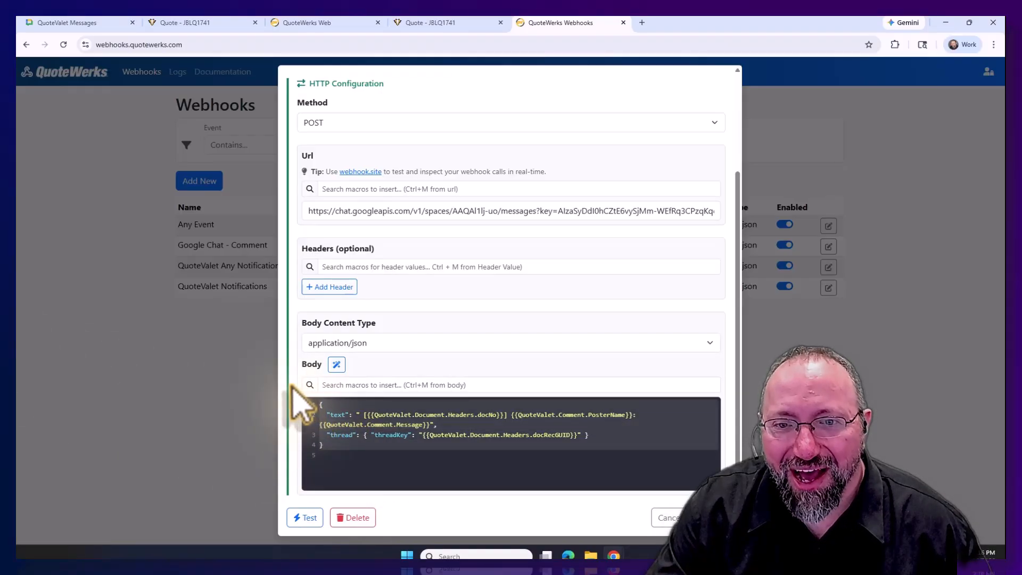
pyautogui.hotkey('ctrl', 'v')
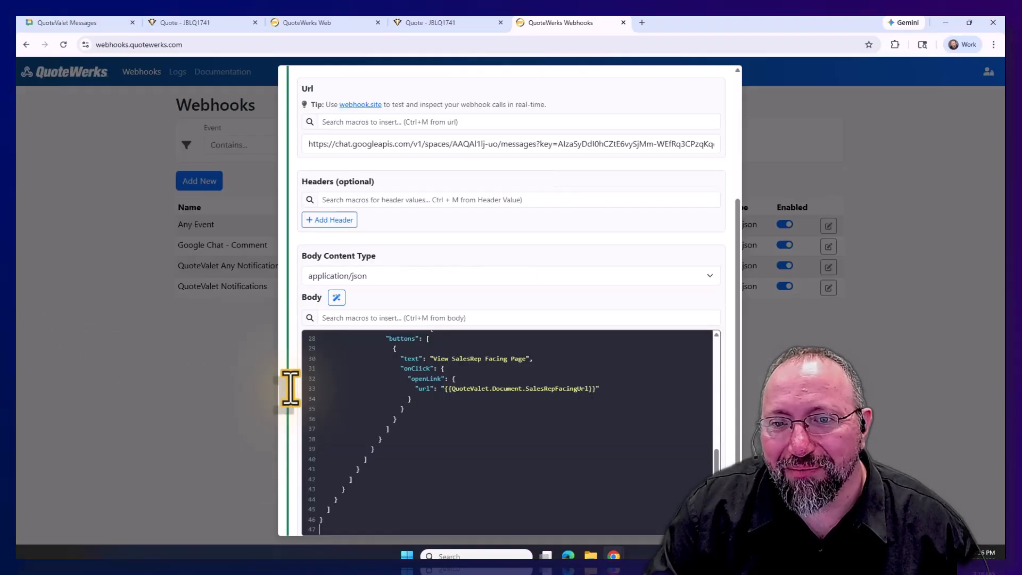
pyautogui.click(510, 423)
pyautogui.hotkey('ctrl', 'z')
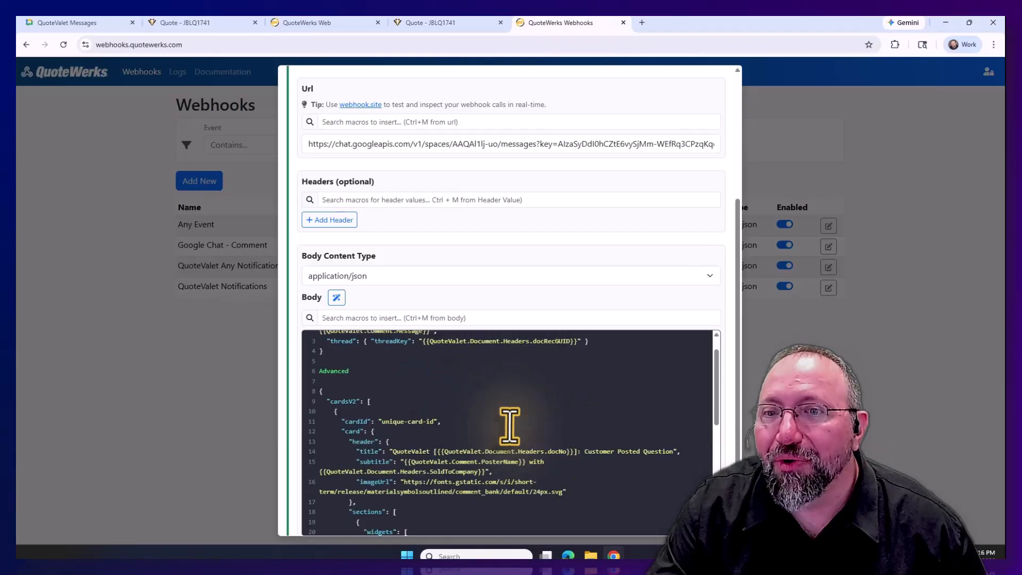
# - Delete the simple text and thread JSON plus the "Advanced" heading from the body, leaving only the cardsV2 block
pyautogui.scroll(5, 509, 424)
pyautogui.scroll(-4, 507, 423)
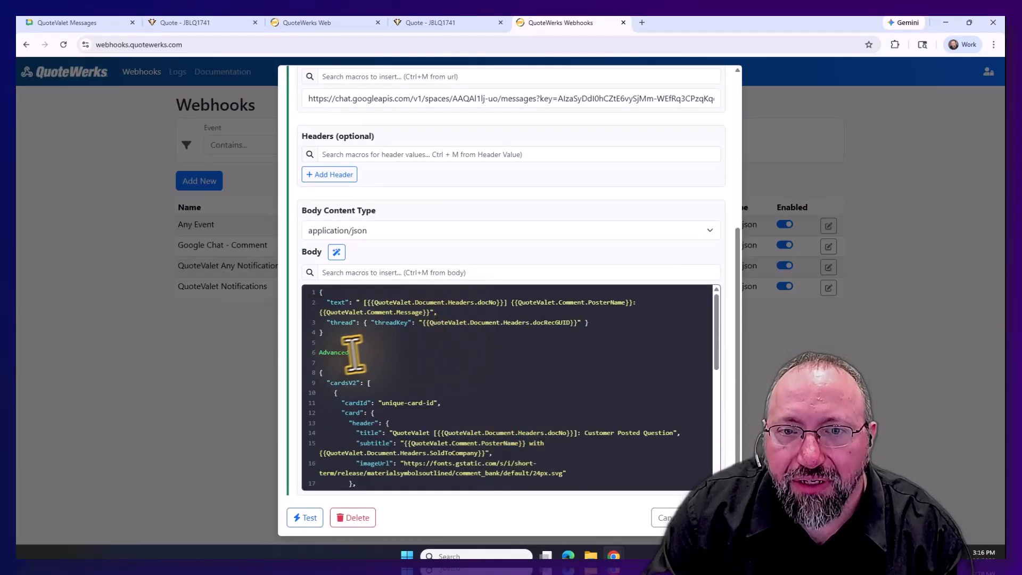
pyautogui.moveTo(324, 361); pyautogui.dragTo(274, 254)
pyautogui.press('Delete')
pyautogui.press('Delete')
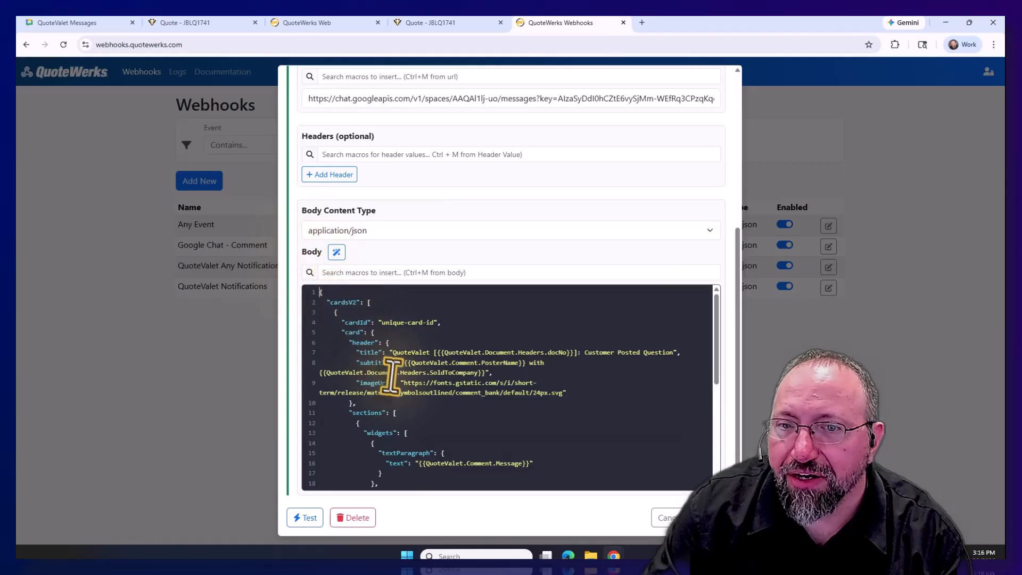
# - Review the card's message text and "View SalesRep Facing Page" button in the body JSON, and save the webhook
pyautogui.scroll(-1, 394, 380)
pyautogui.scroll(-3, 394, 380)
pyautogui.scroll(2, 394, 380)
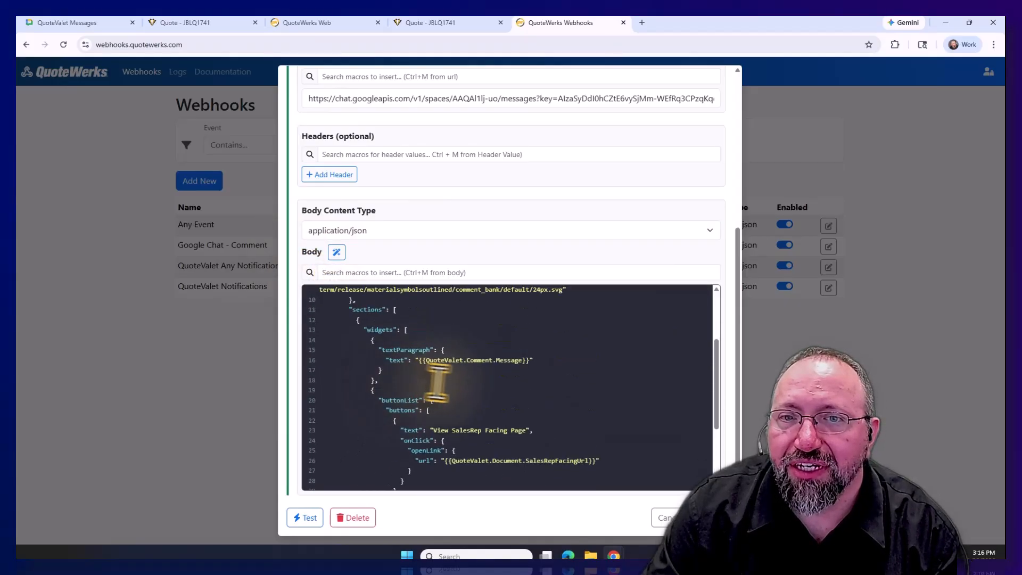
pyautogui.click(530, 391)
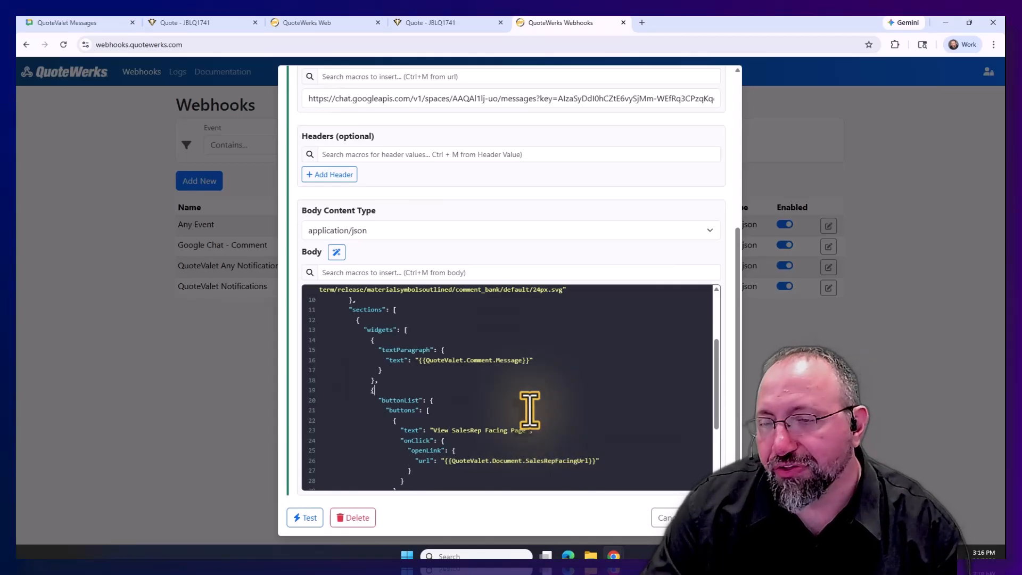
pyautogui.click(665, 517)
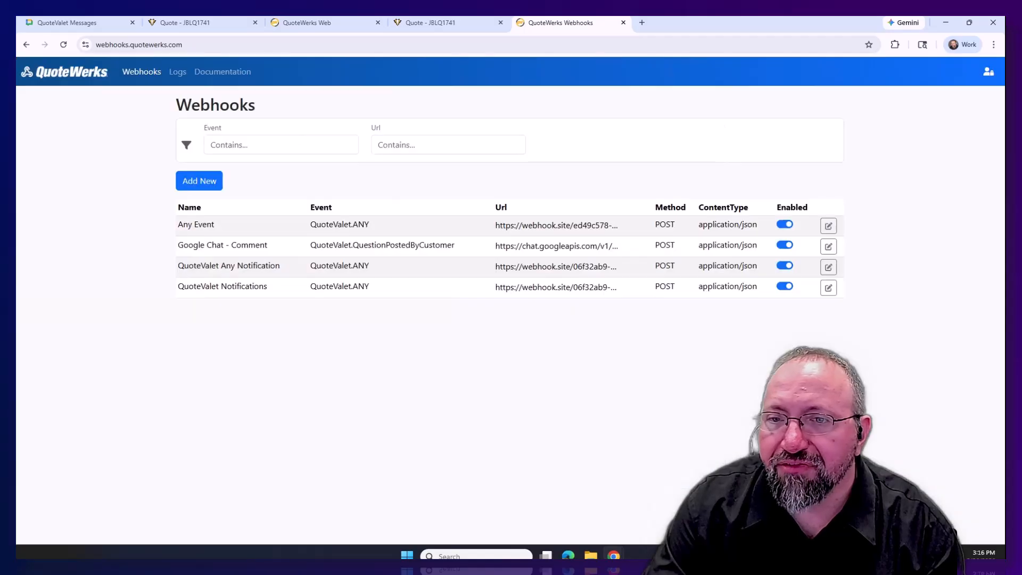
# - Switch to the customer's QuoteValet page for quote JBLQ1741 and submit the question "This should be more interesting"
pyautogui.click(452, 23)
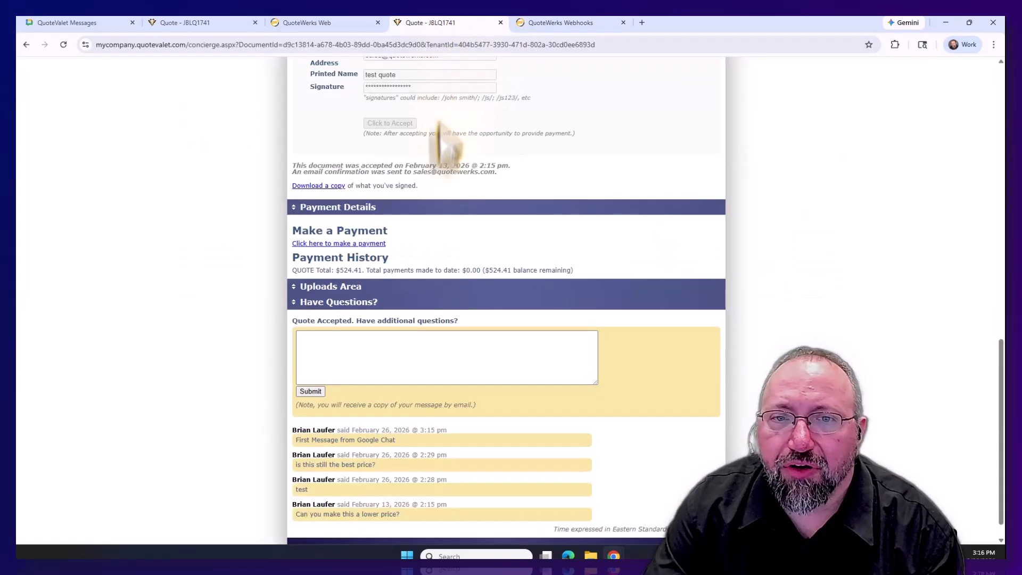
pyautogui.click(418, 346)
pyautogui.write('T')
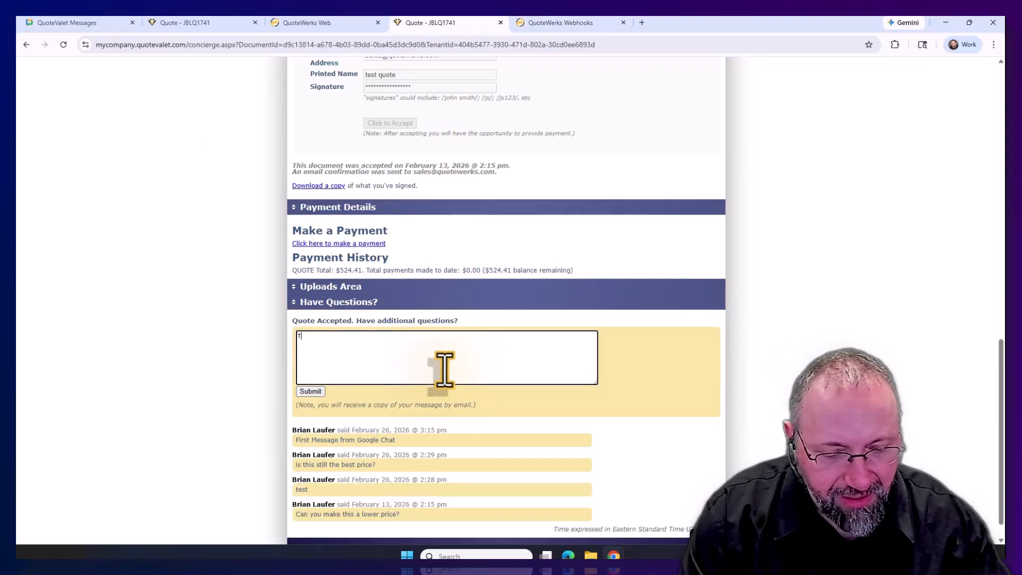
pyautogui.write('his should b')
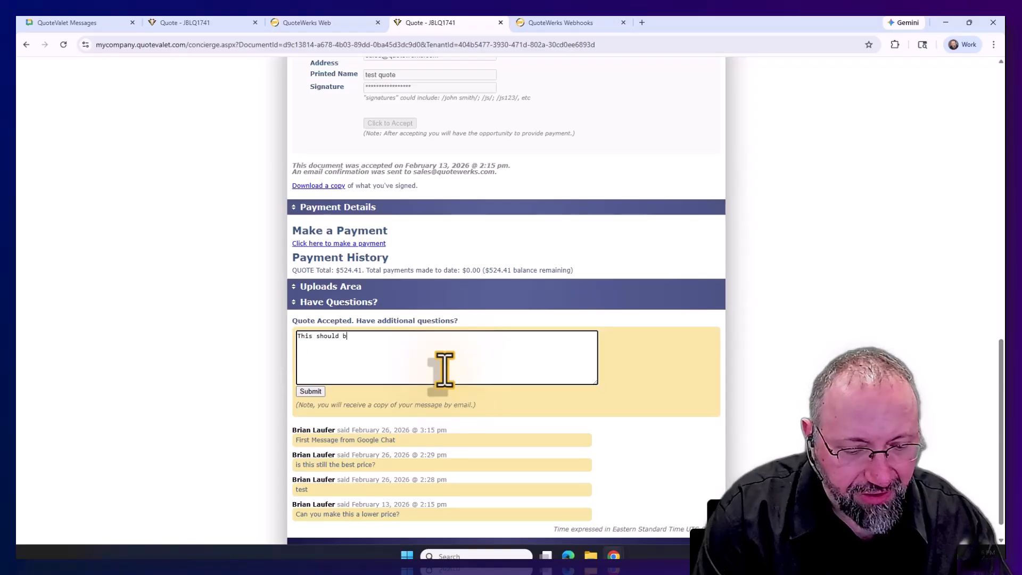
pyautogui.write('e more interesting')
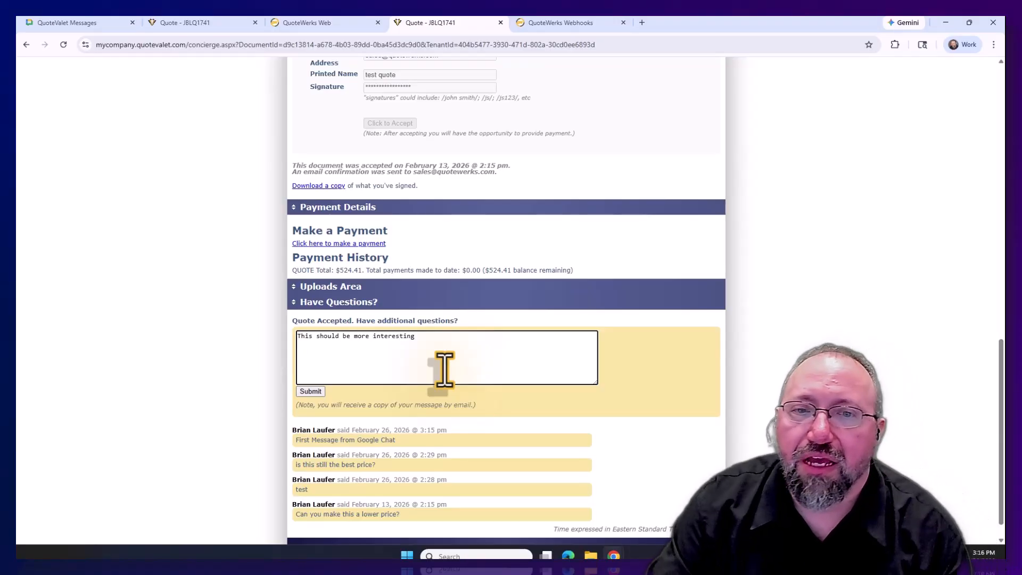
pyautogui.click(311, 392)
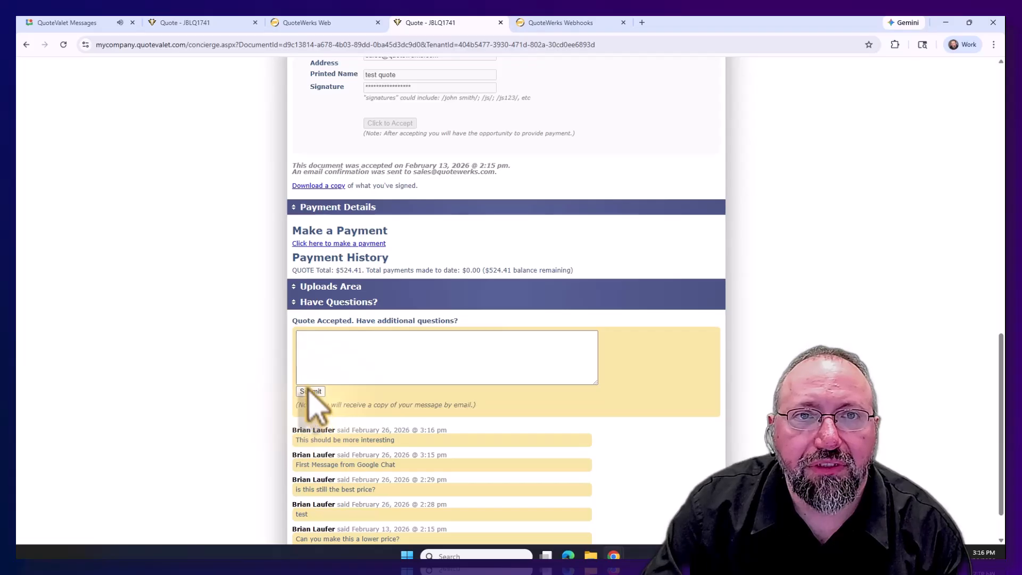
# - Return to Google Chat and examine the new card's quote number, poster and company line, and message in the QuoteValet Messages space
pyautogui.click(109, 35)
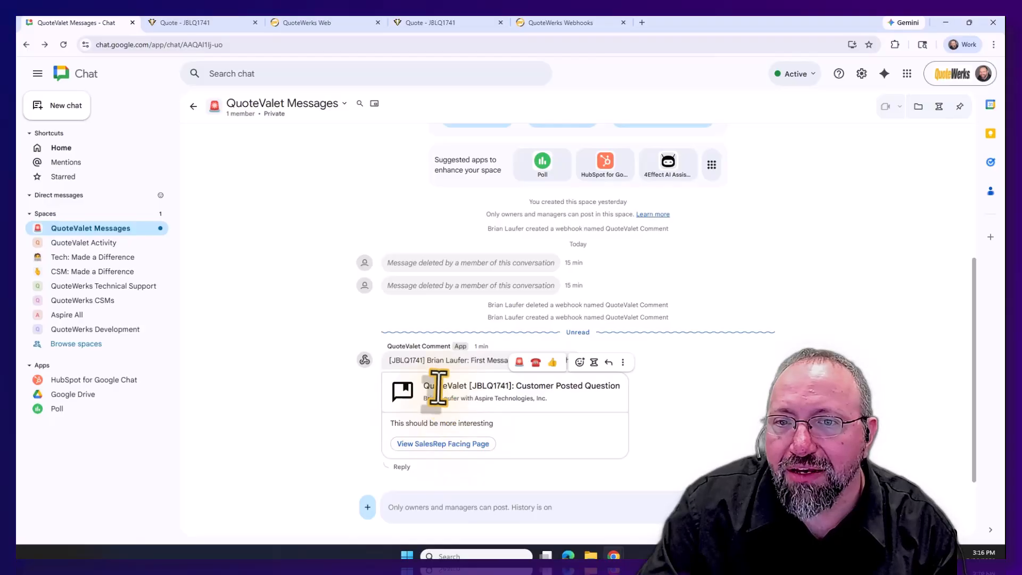
pyautogui.moveTo(471, 385); pyautogui.dragTo(504, 385)
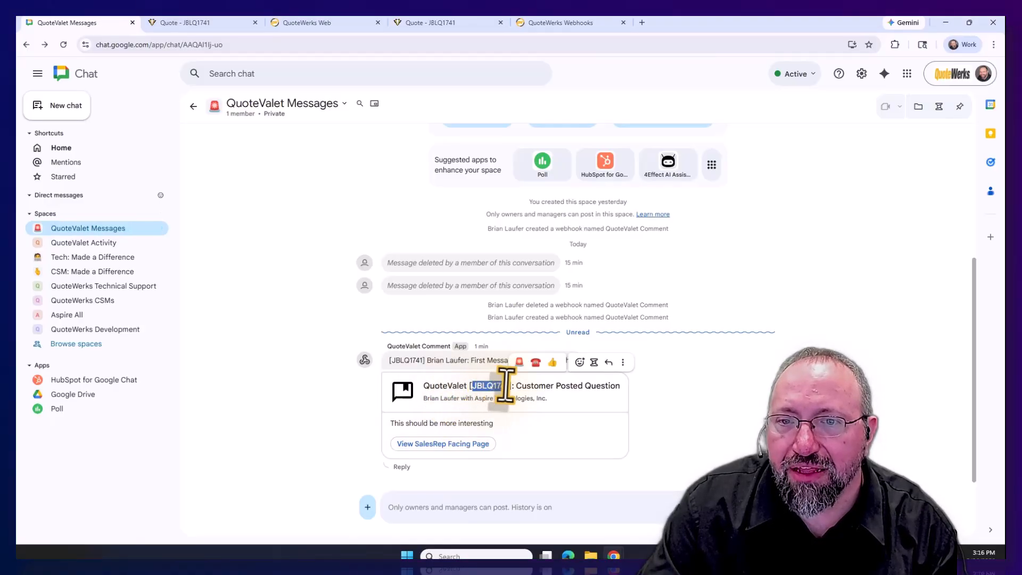
pyautogui.click(569, 392)
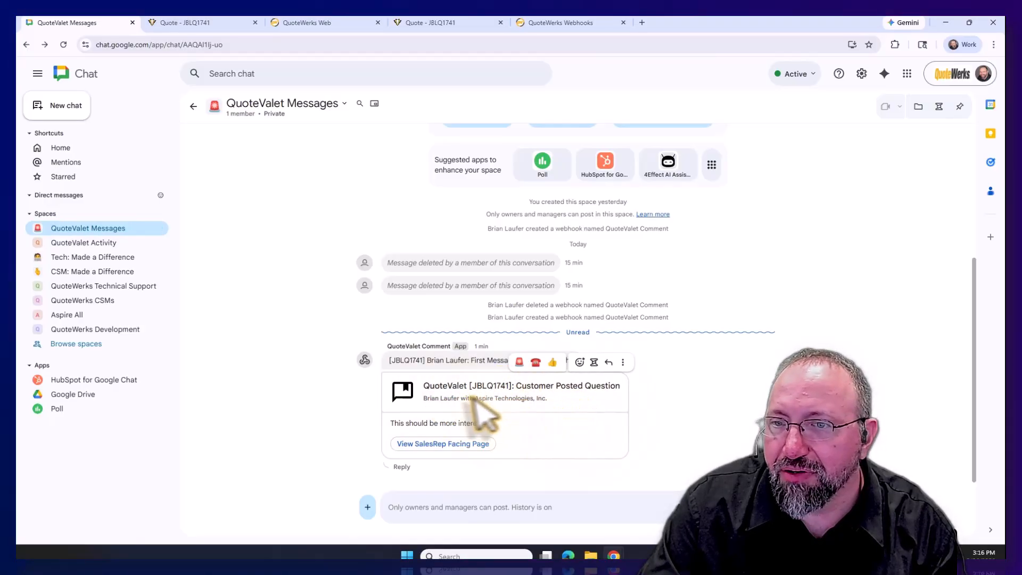
pyautogui.moveTo(424, 398); pyautogui.dragTo(582, 404)
pyautogui.click(716, 433)
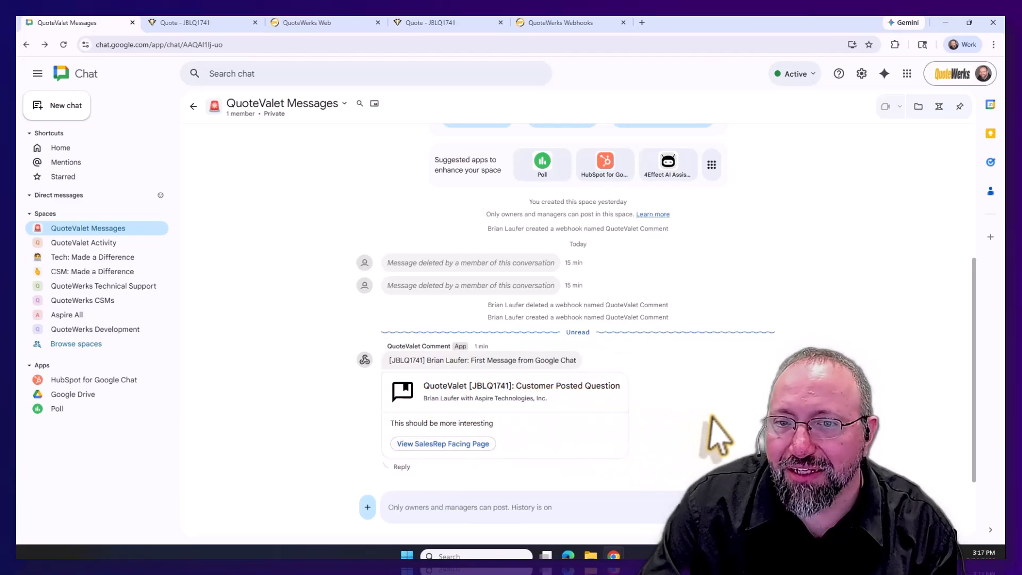
pyautogui.moveTo(391, 424); pyautogui.dragTo(486, 423)
pyautogui.click(731, 425)
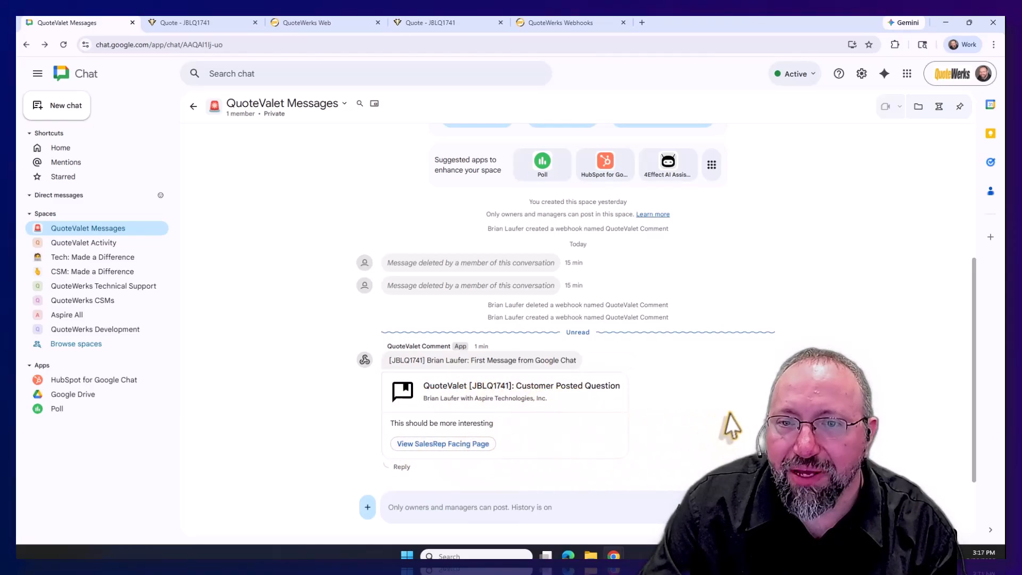
# - Open the sales-rep-facing quote page from the chat card and submit the response "Yest it should" to the customer's question
pyautogui.click(450, 444)
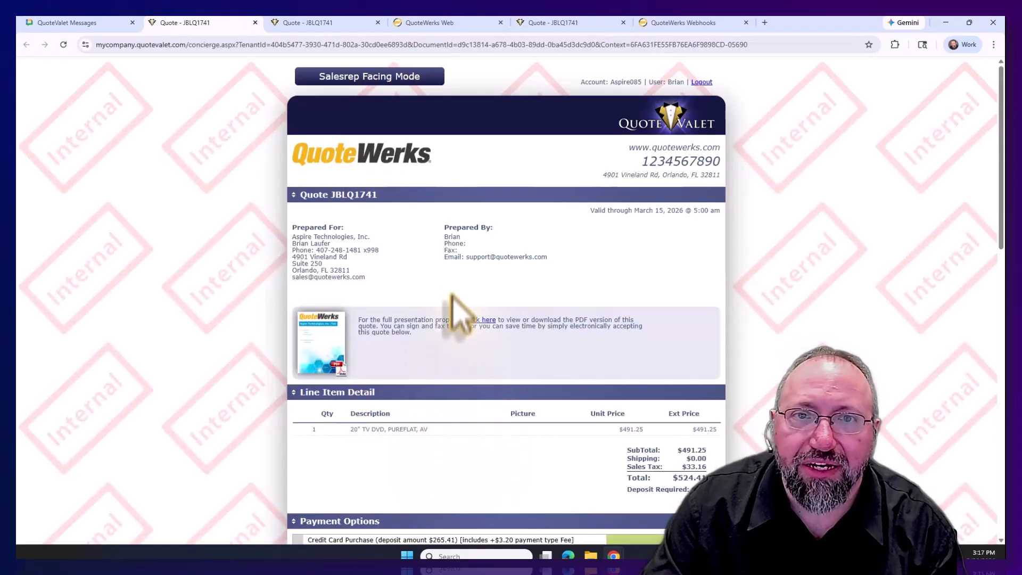
pyautogui.scroll(-15, 453, 238)
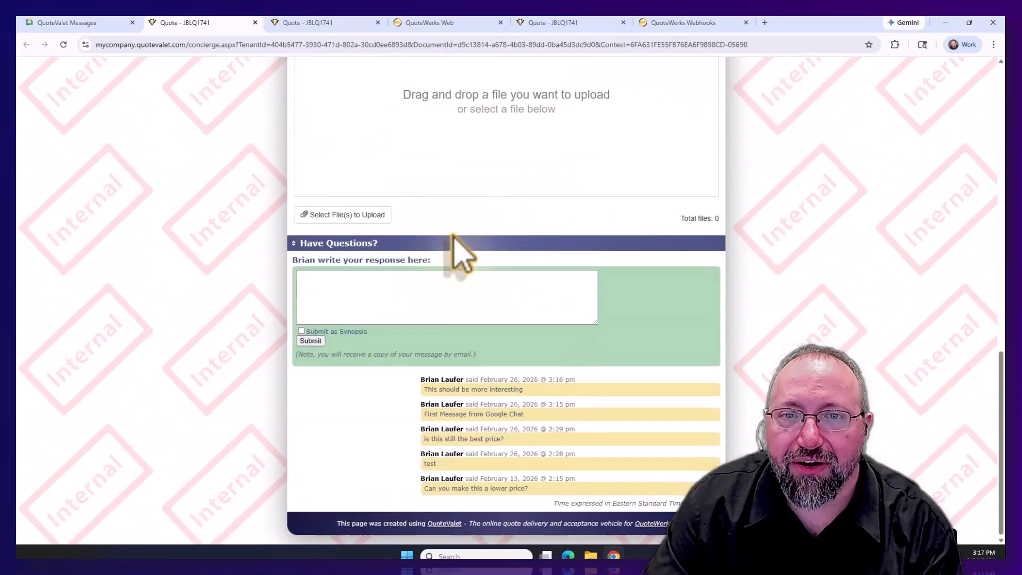
pyautogui.click(401, 314)
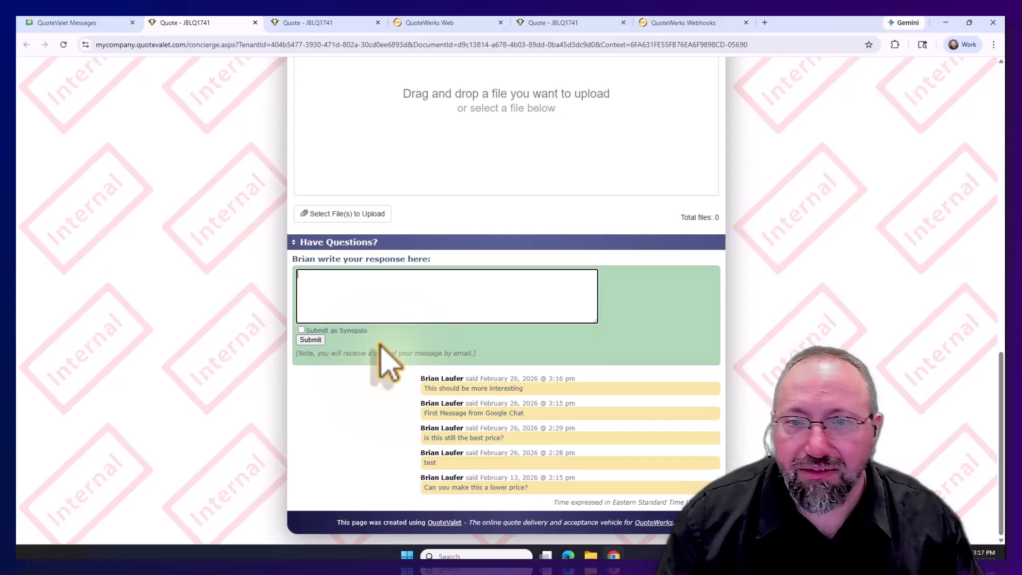
pyautogui.write('Yest it should')
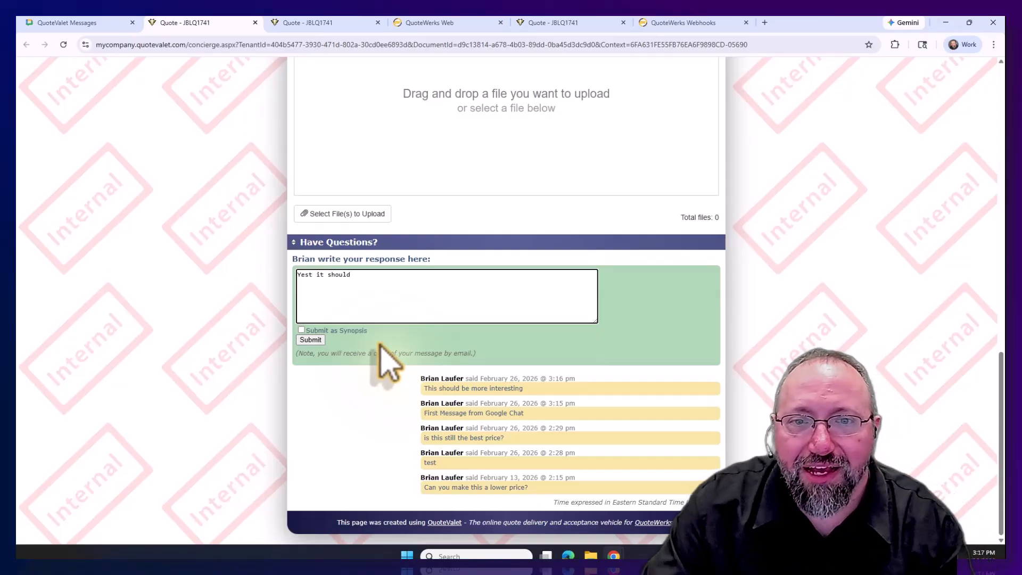
pyautogui.click(310, 340)
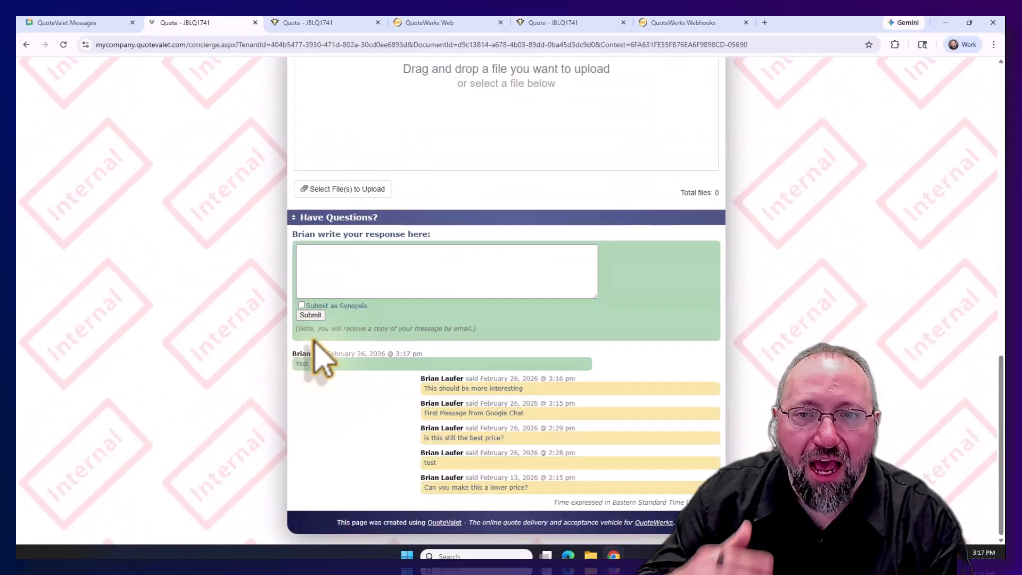